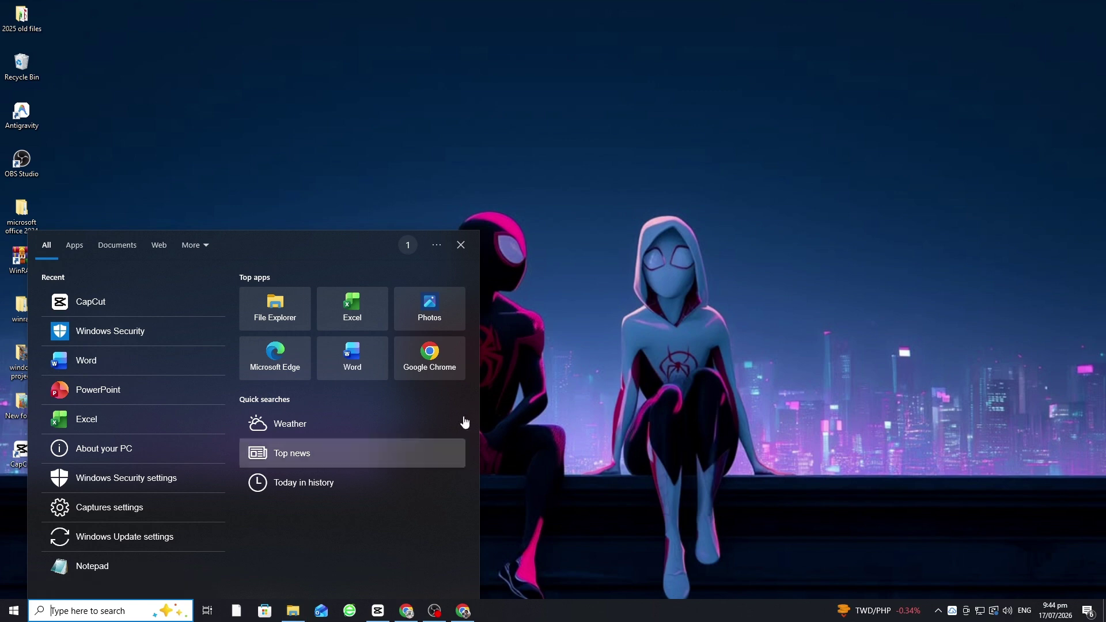
Search Windows for "WIN" and open Windows Security.
click(681, 192)
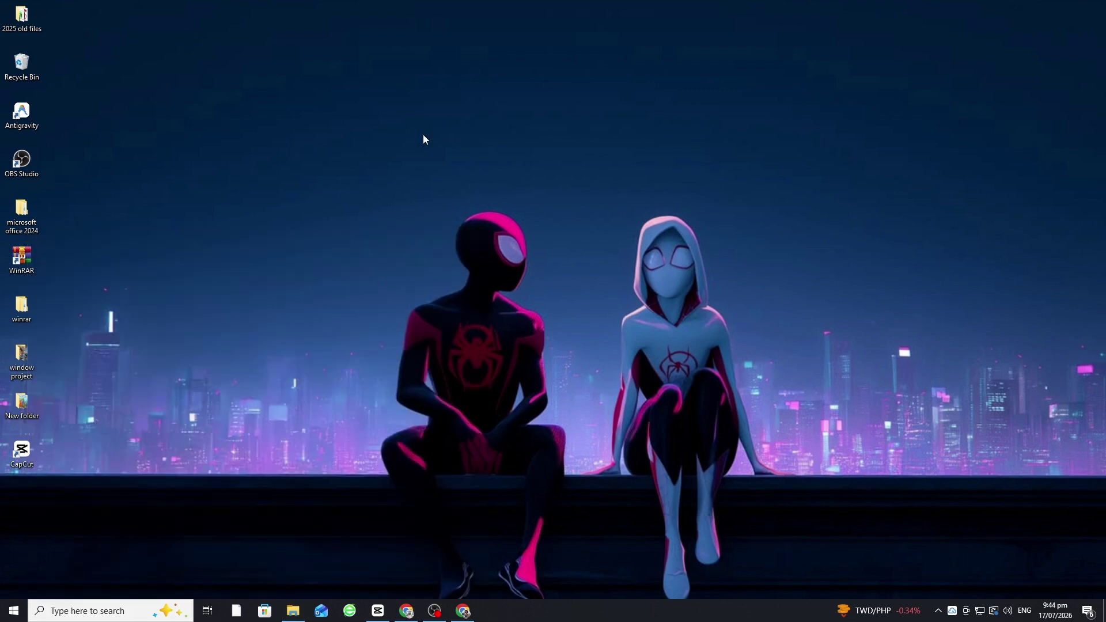
click(101, 605)
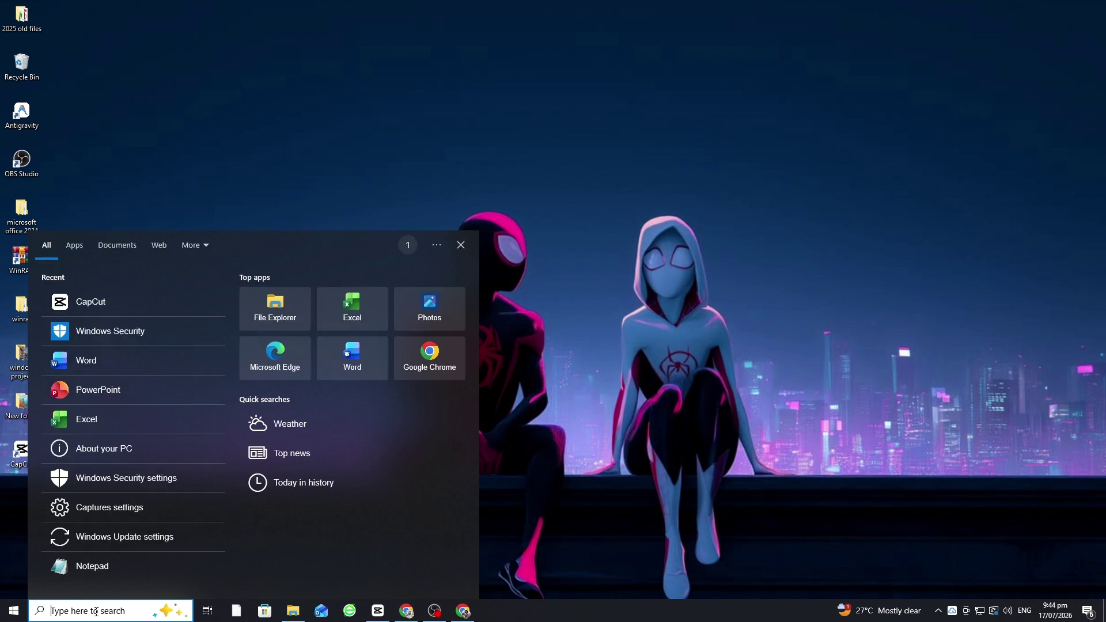
text(WiNOD)
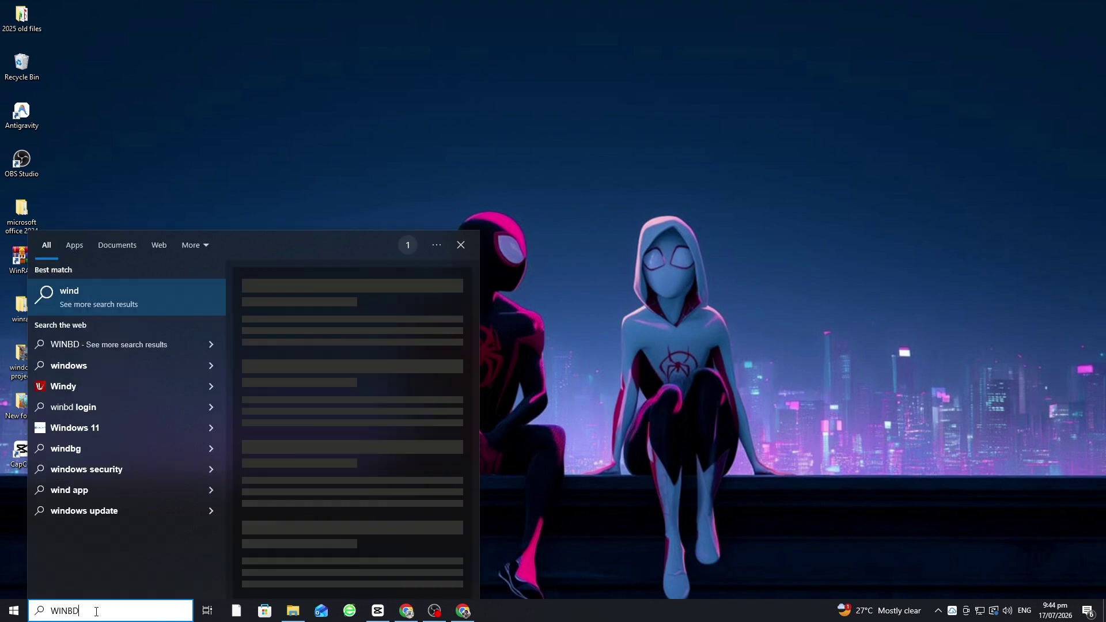
key(BackSpace)
key(BackSpace)
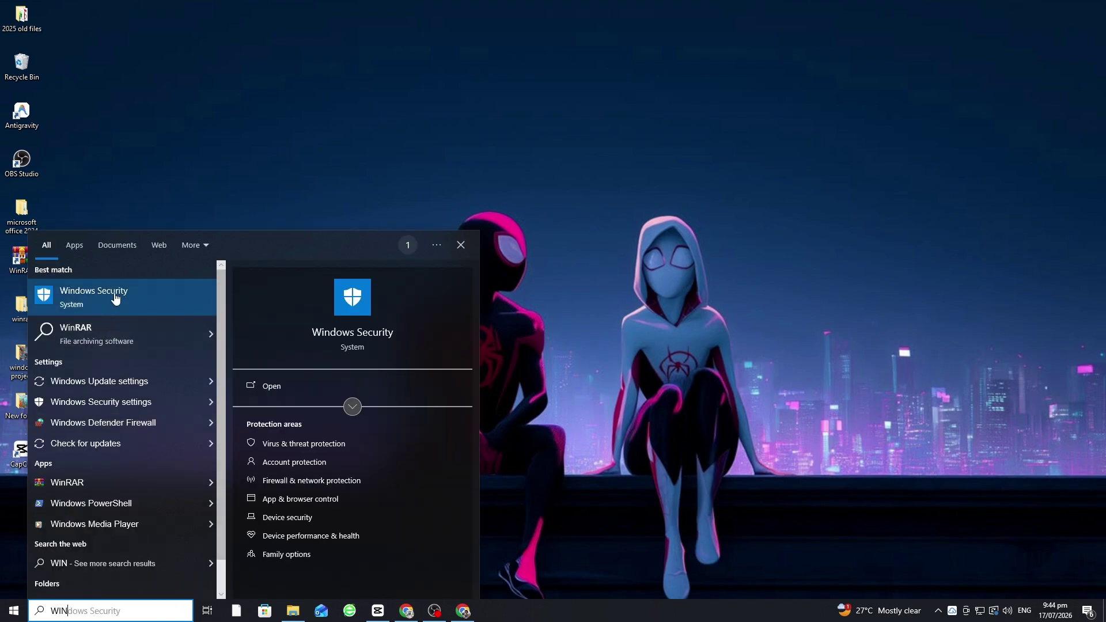
click(118, 298)
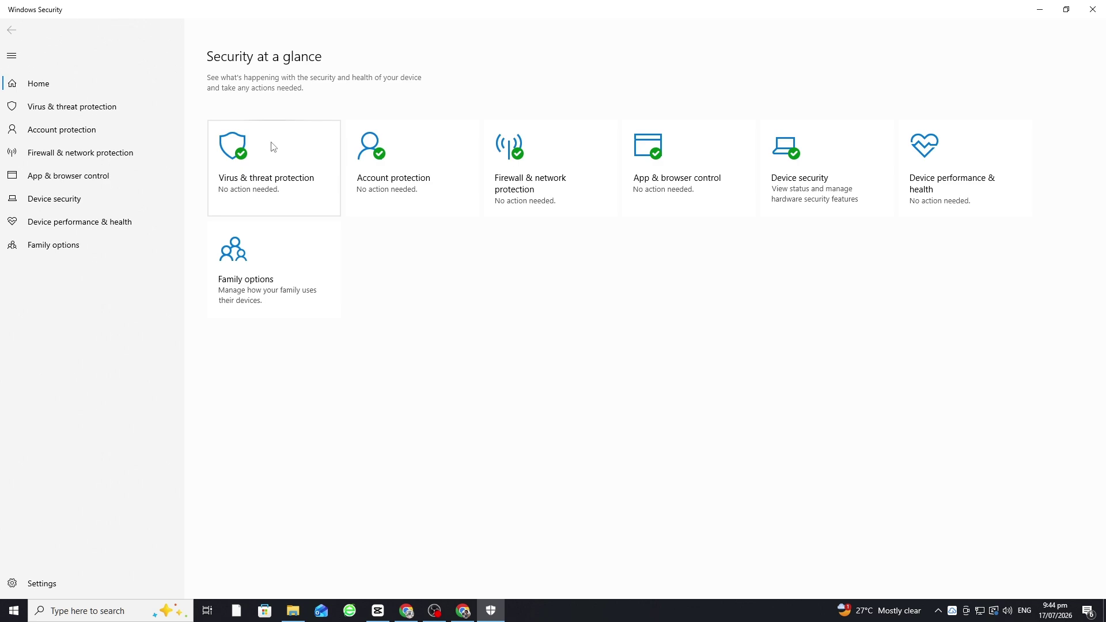
Turn off Real-time protection and Cloud-delivered protection in the Virus & threat protection settings.
click(288, 184)
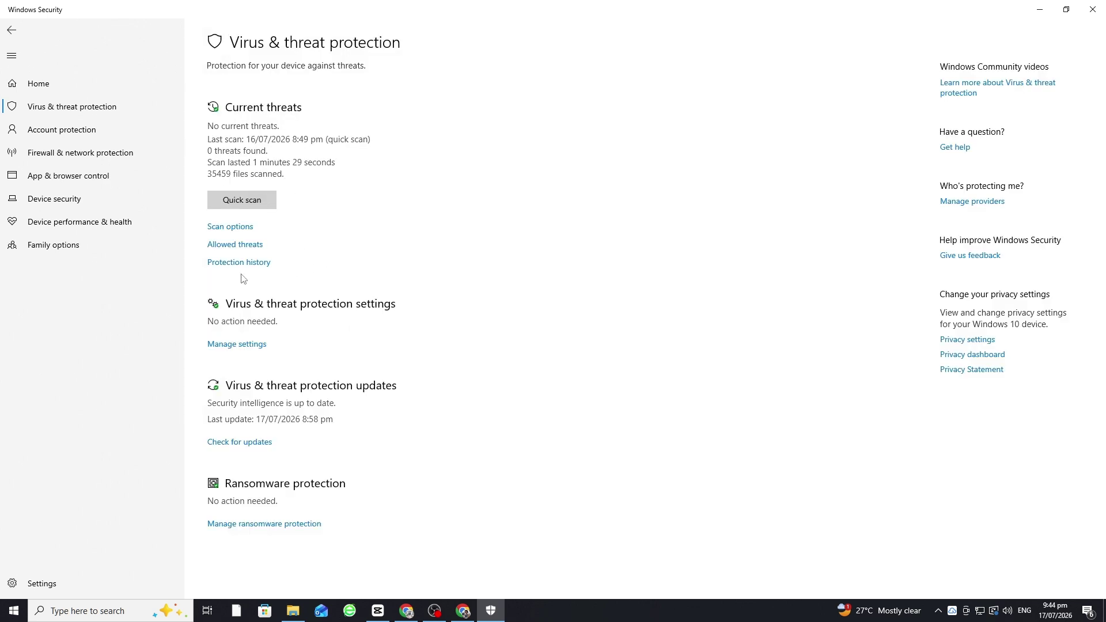
click(232, 344)
click(220, 180)
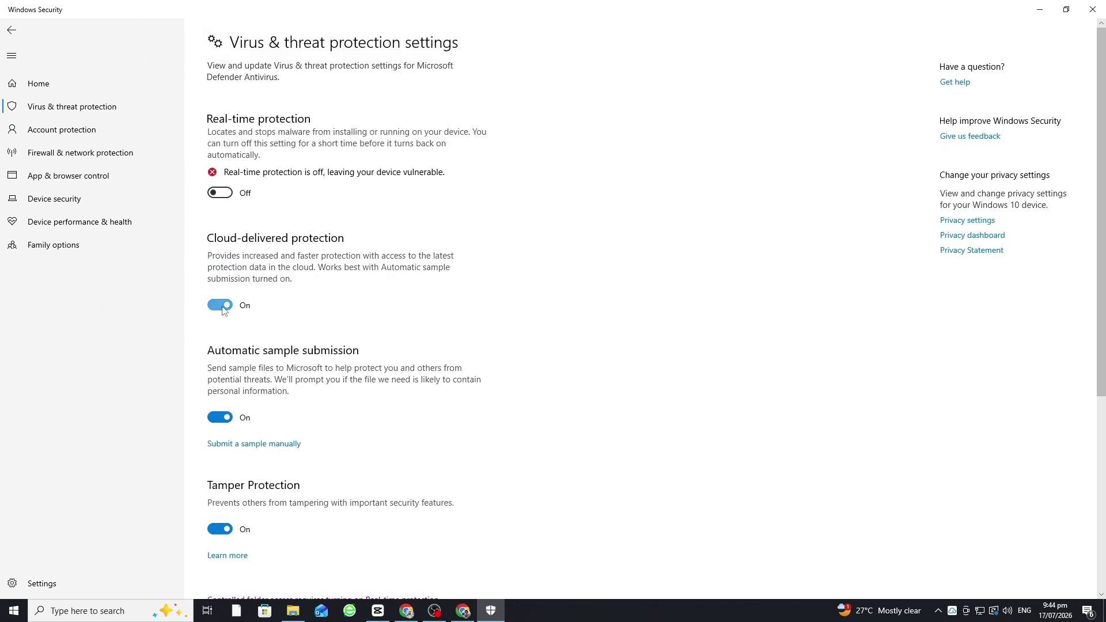
click(222, 307)
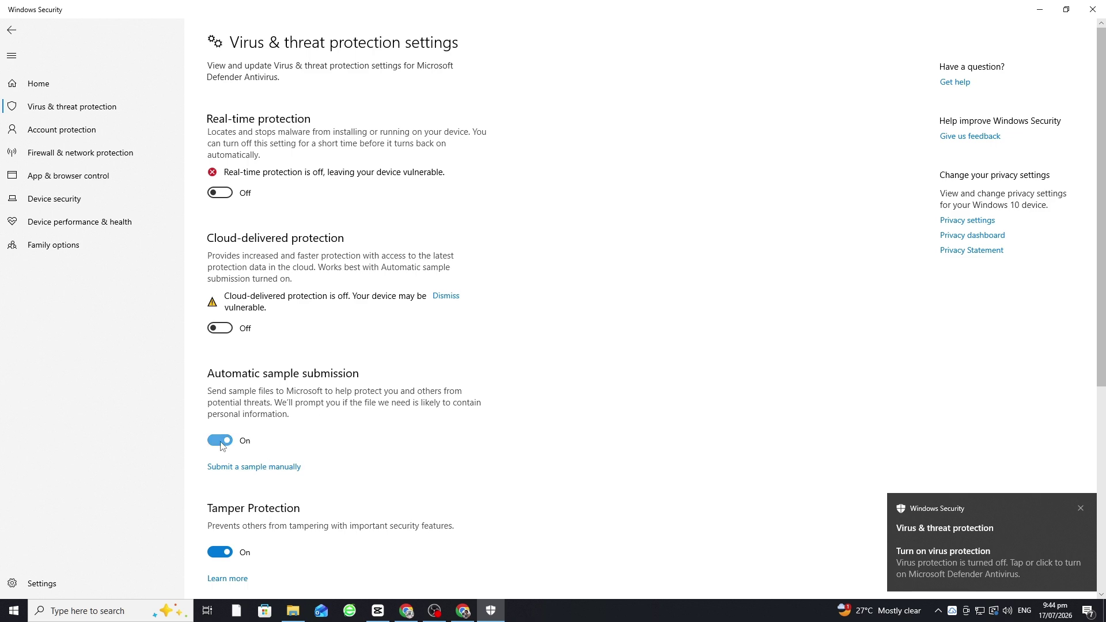
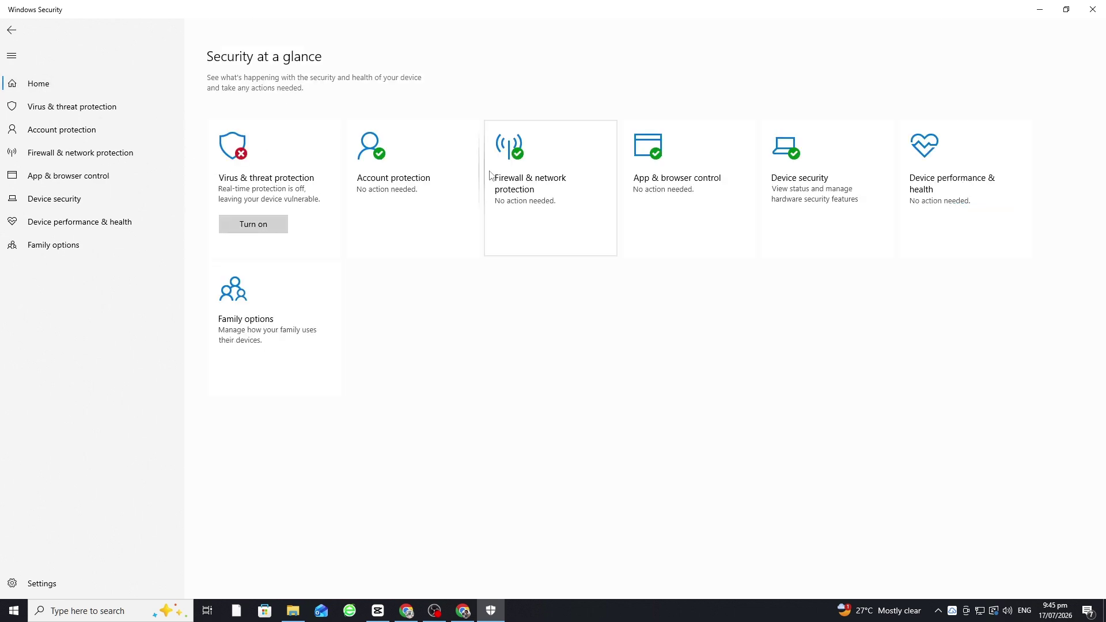
Turn off Microsoft Defender Firewall for the domain network and return to the firewall overview.
click(495, 175)
click(263, 112)
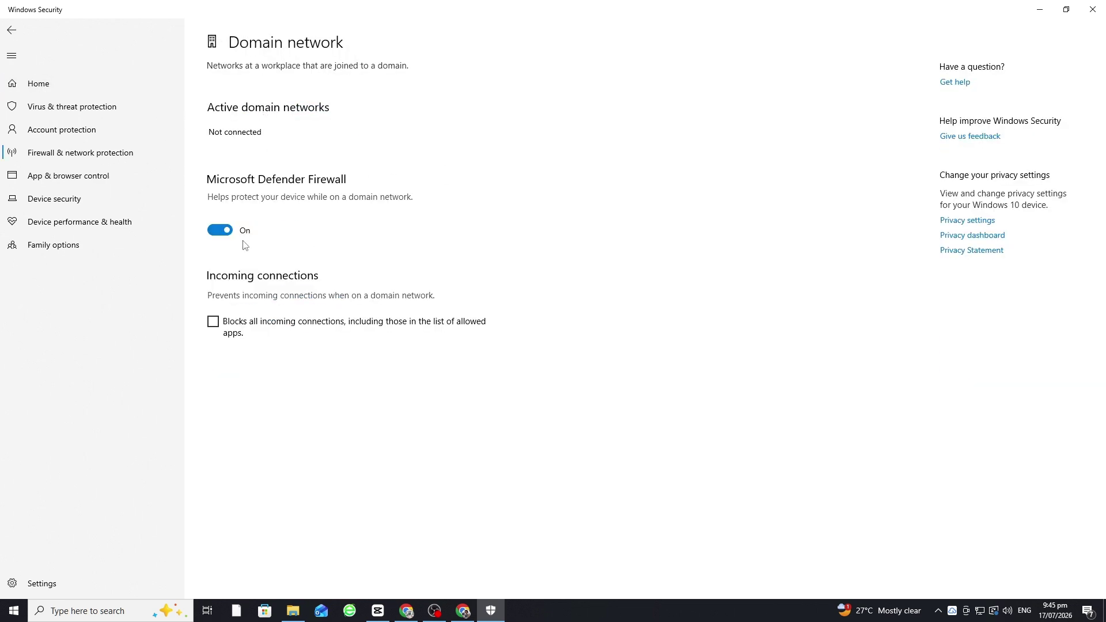
click(221, 235)
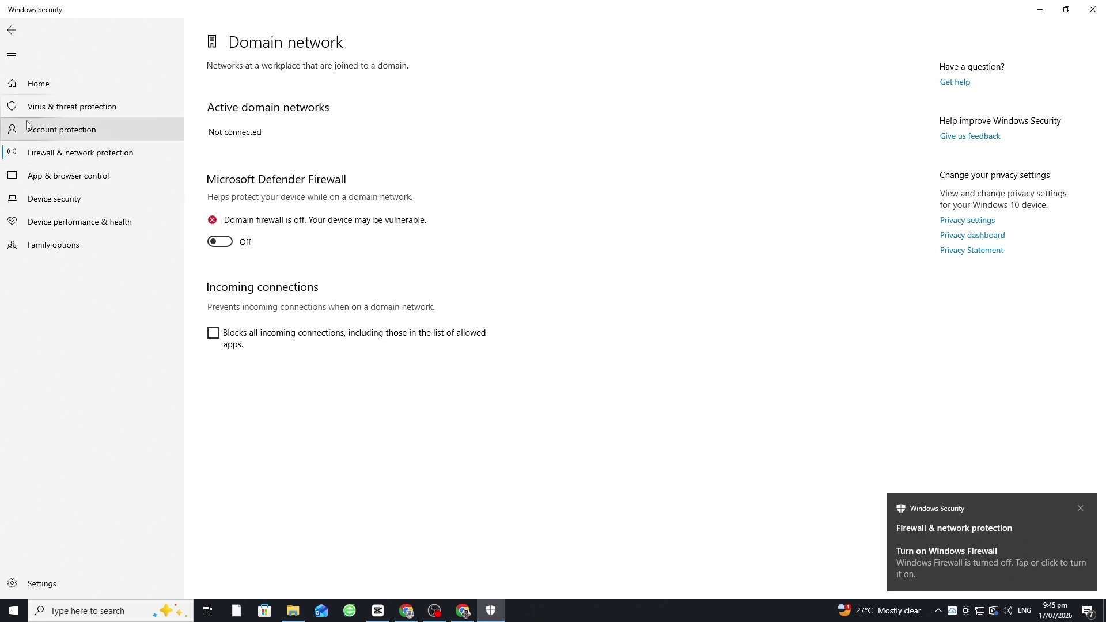
click(12, 34)
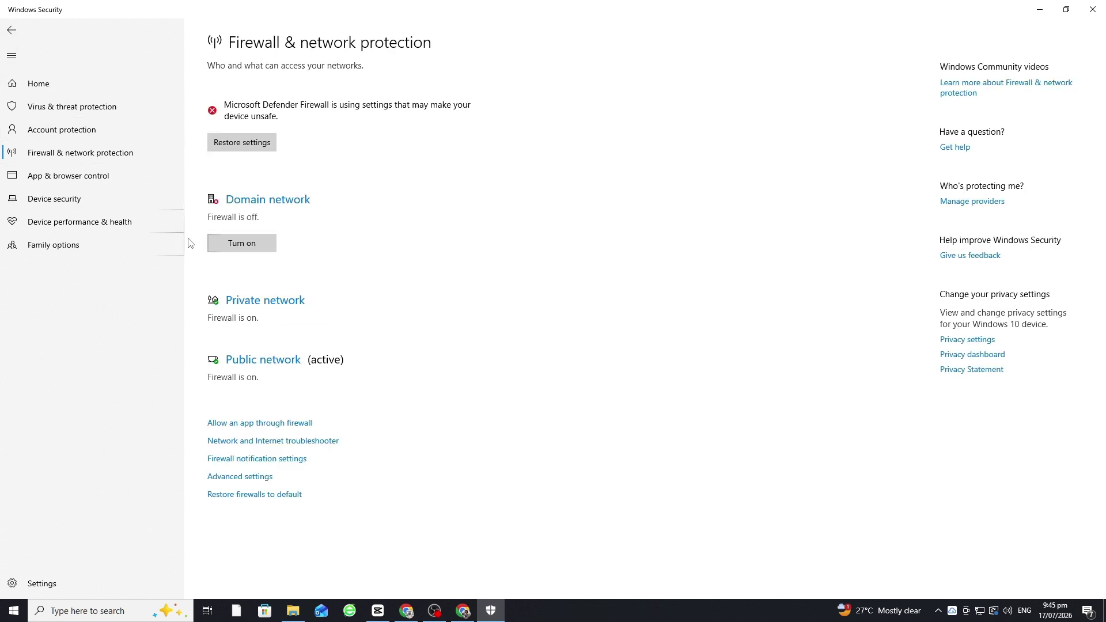
Turn off Microsoft Defender Firewall for the private network and close Windows Security.
click(250, 299)
click(218, 243)
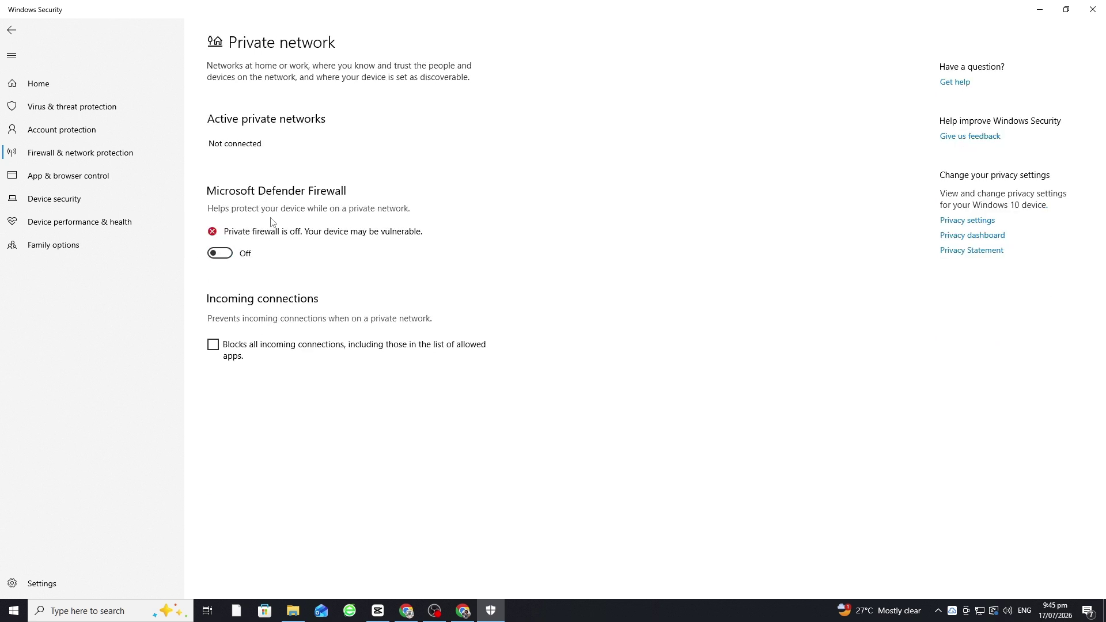
click(11, 30)
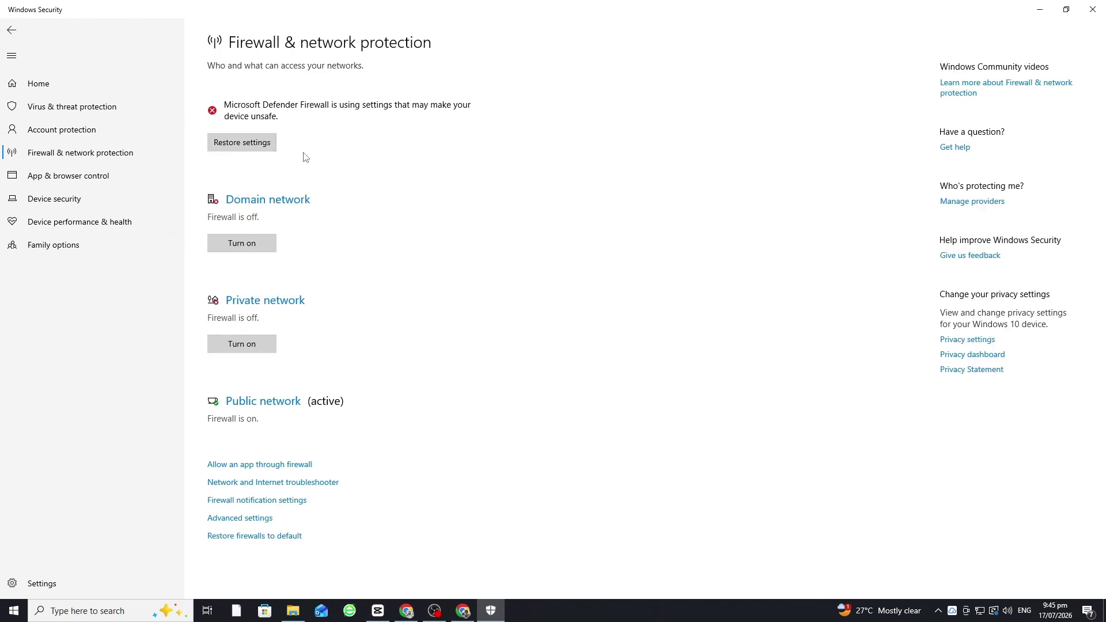
click(15, 32)
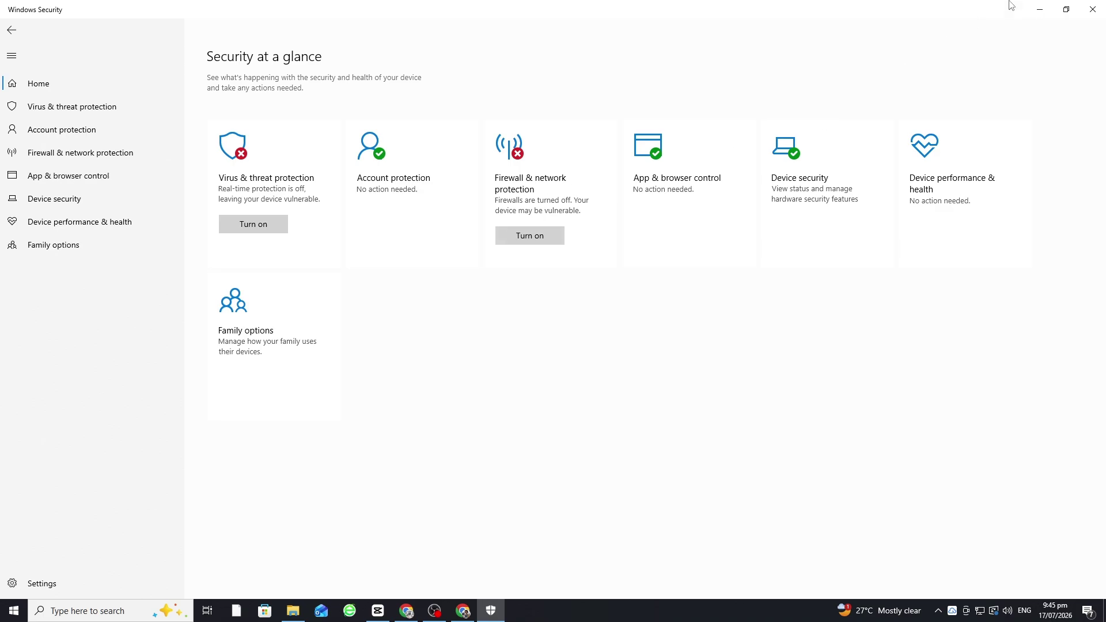
click(1092, 9)
right_click(409, 197)
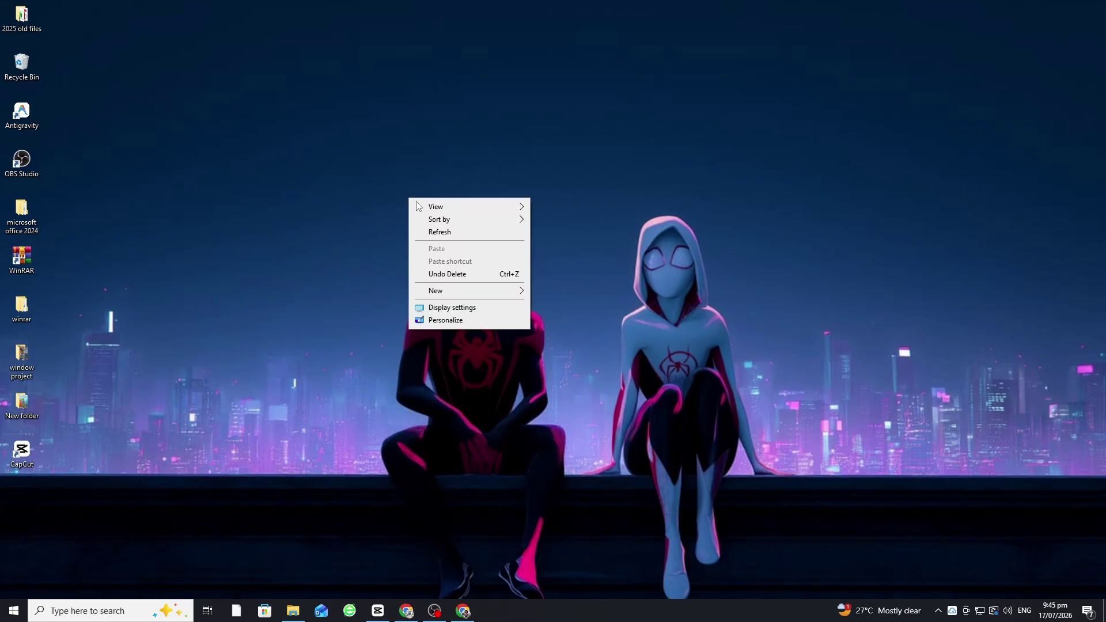
click(429, 229)
right_click(347, 310)
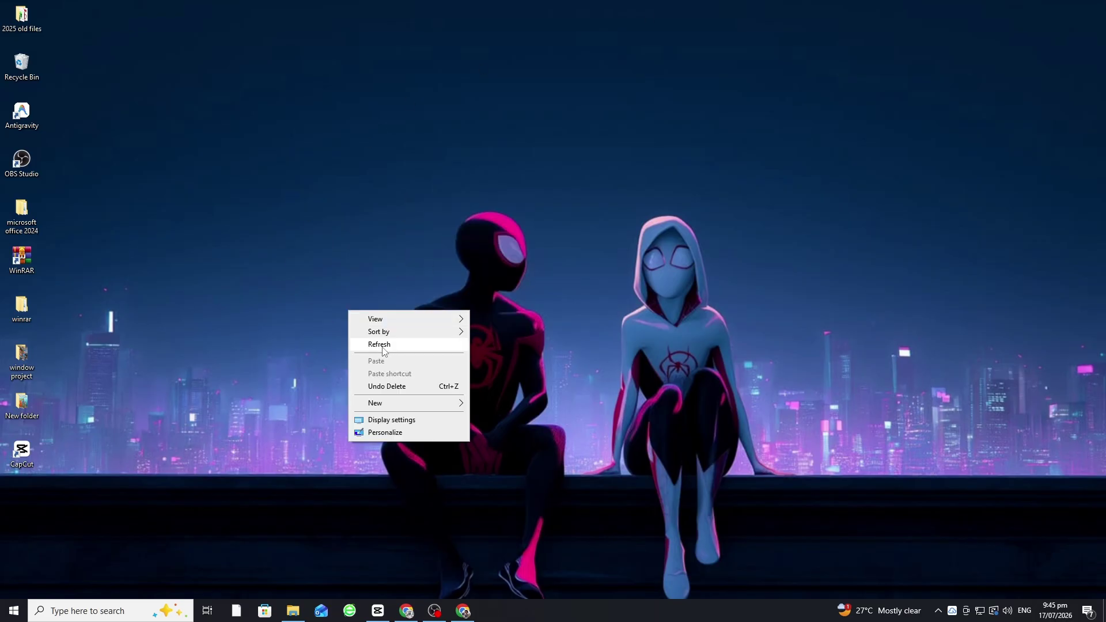
click(346, 472)
click(293, 611)
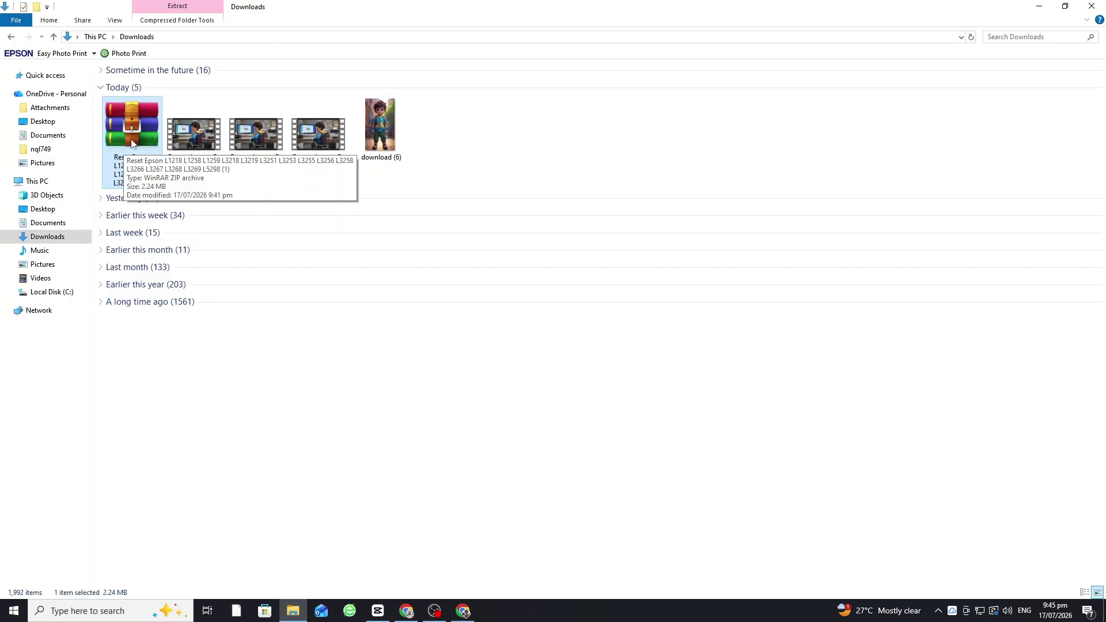
click(1040, 6)
right_click(542, 211)
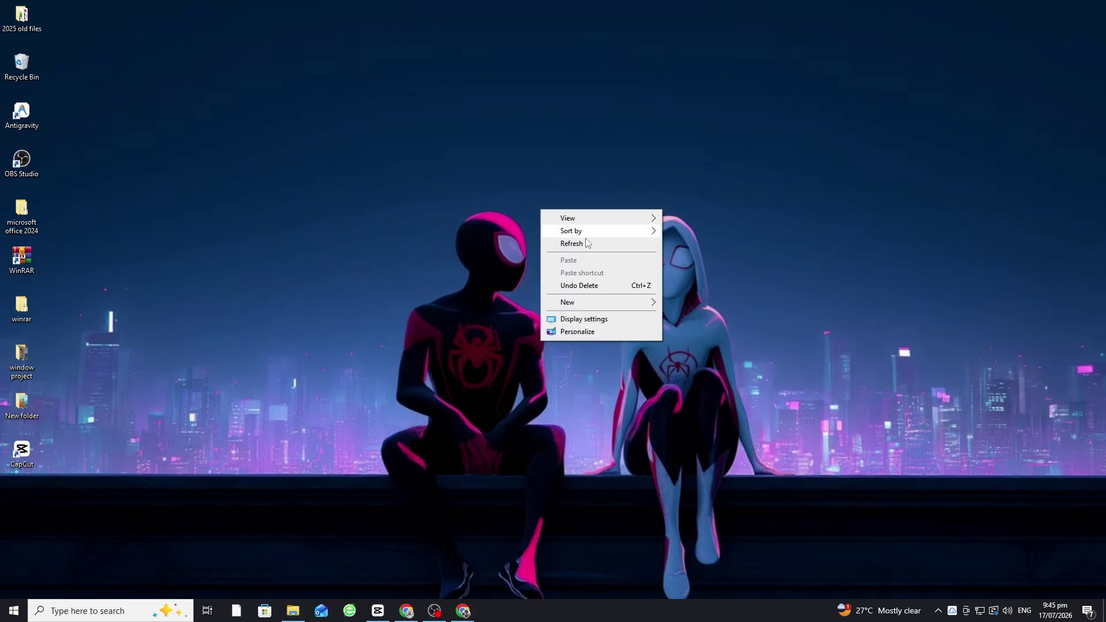
click(378, 150)
Create a new folder on the desktop and name it NEW EPSON.
right_click(377, 150)
mouse_move(414, 246)
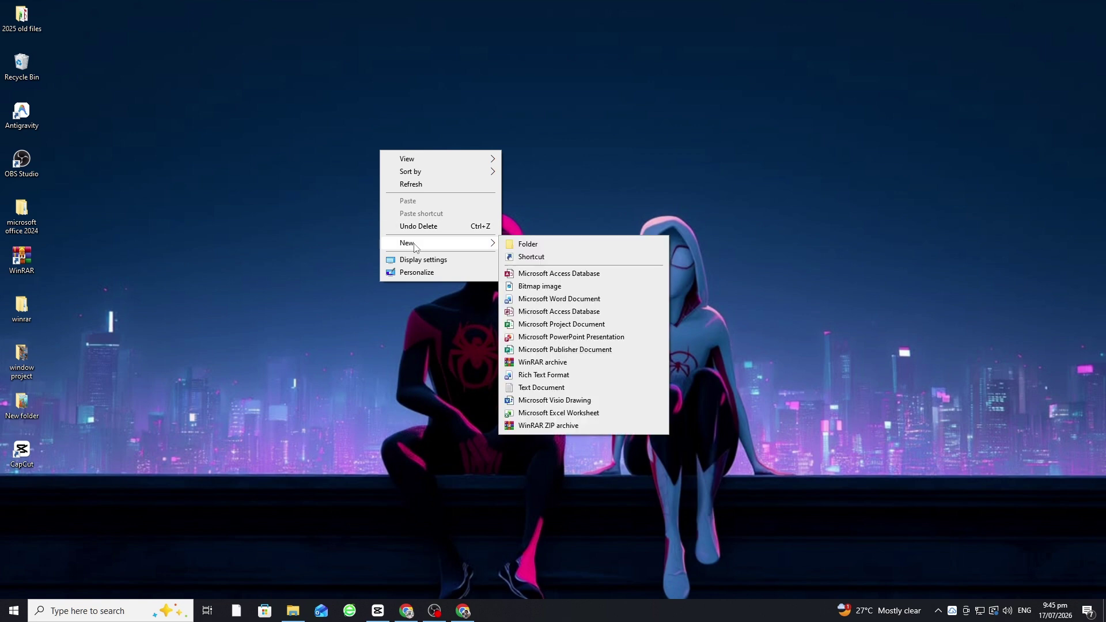
click(533, 243)
text(N)
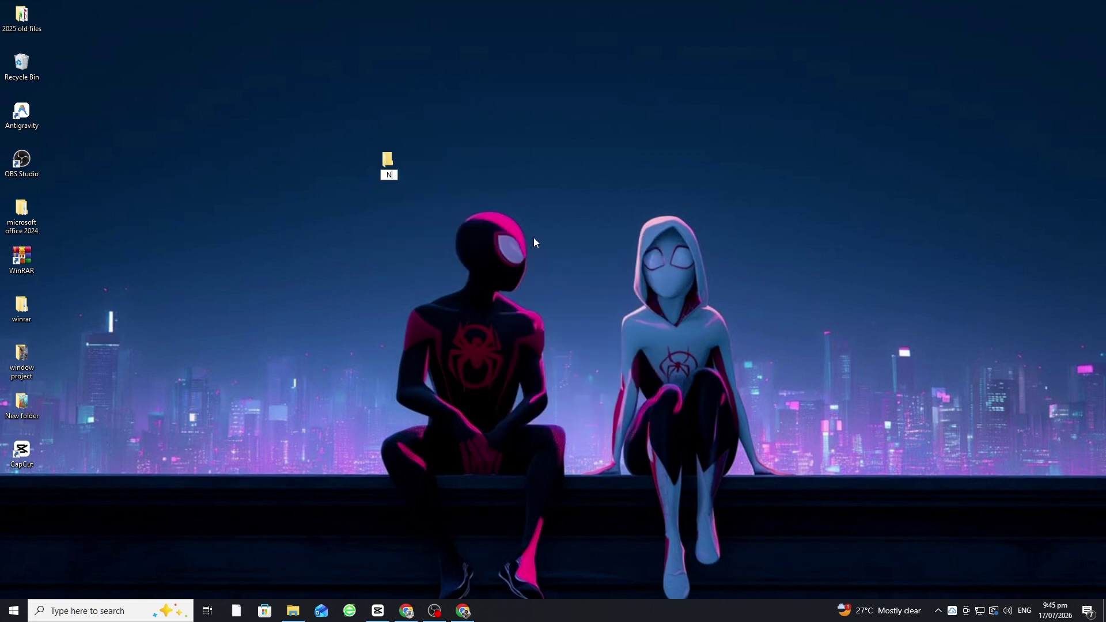
text(EW EPSON)
key(Return)
Check the contents of the NEW EPSON folder, close it, and move the folder to a clear area of the desktop.
right_click(529, 106)
click(576, 143)
drag(387, 163, 522, 141)
right_click(522, 143)
click(551, 151)
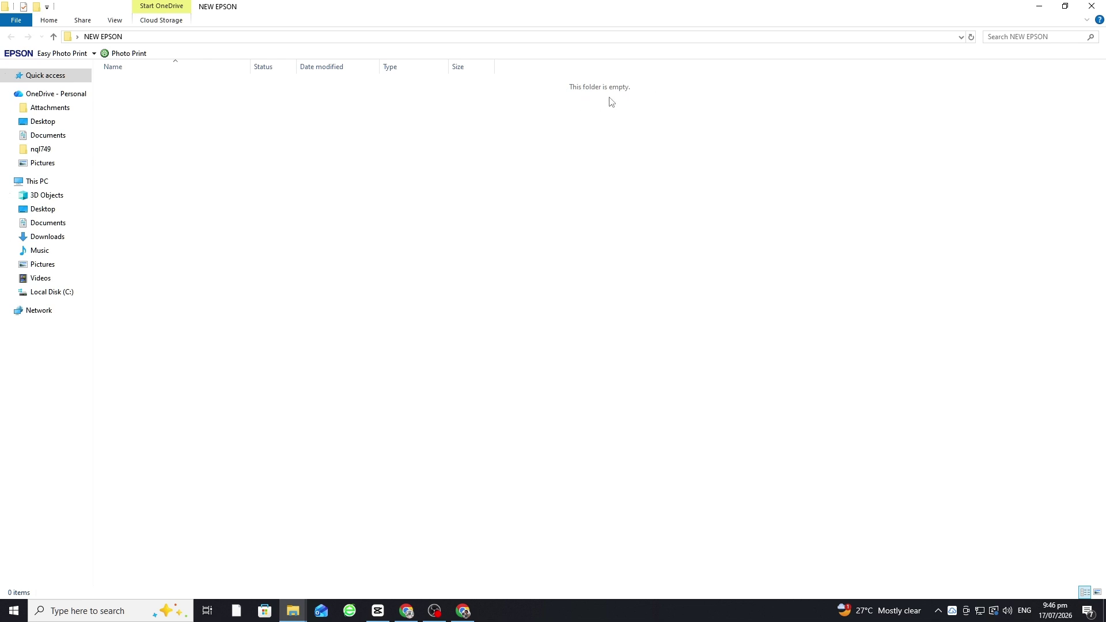
click(1091, 5)
drag(538, 136, 768, 75)
right_click(800, 94)
click(818, 129)
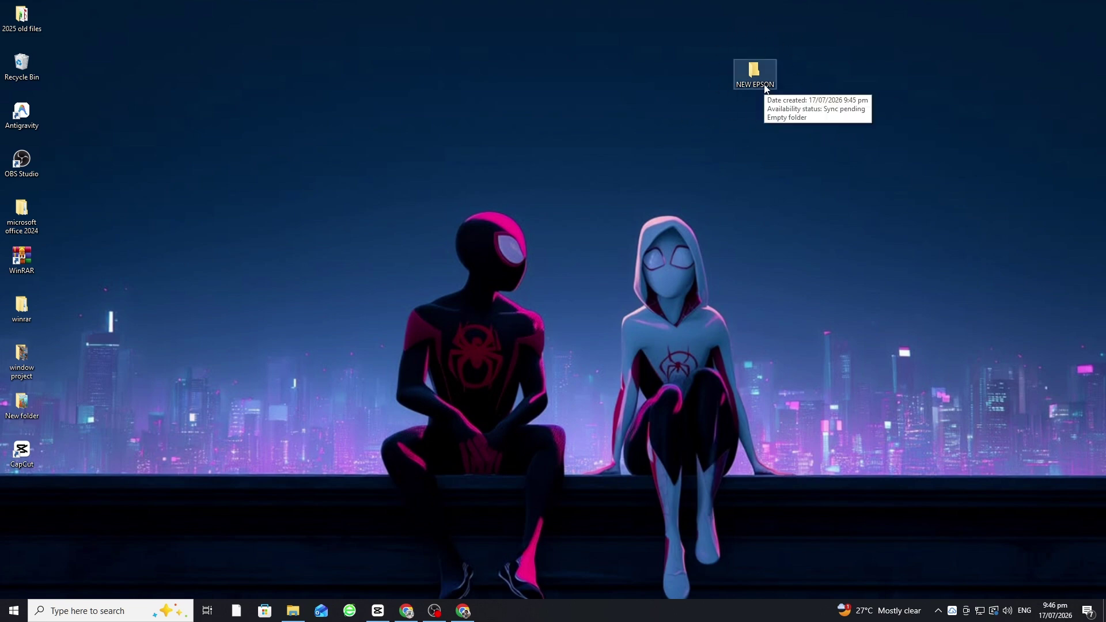
Open the Reset Epson ZIP archive from the Downloads folder in WinRAR.
click(293, 612)
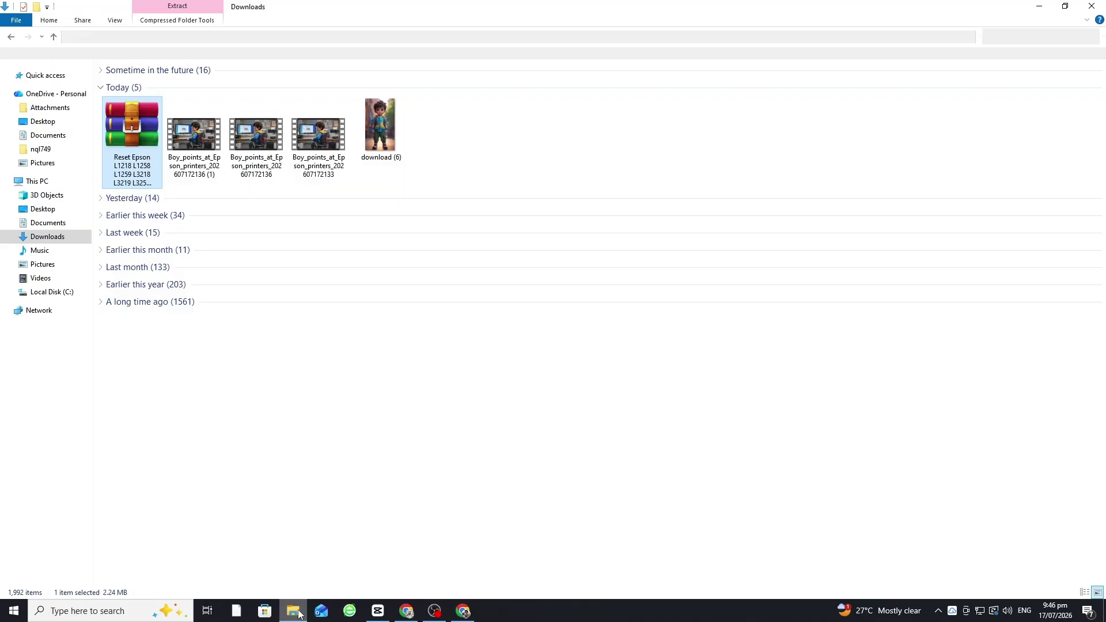
right_click(137, 156)
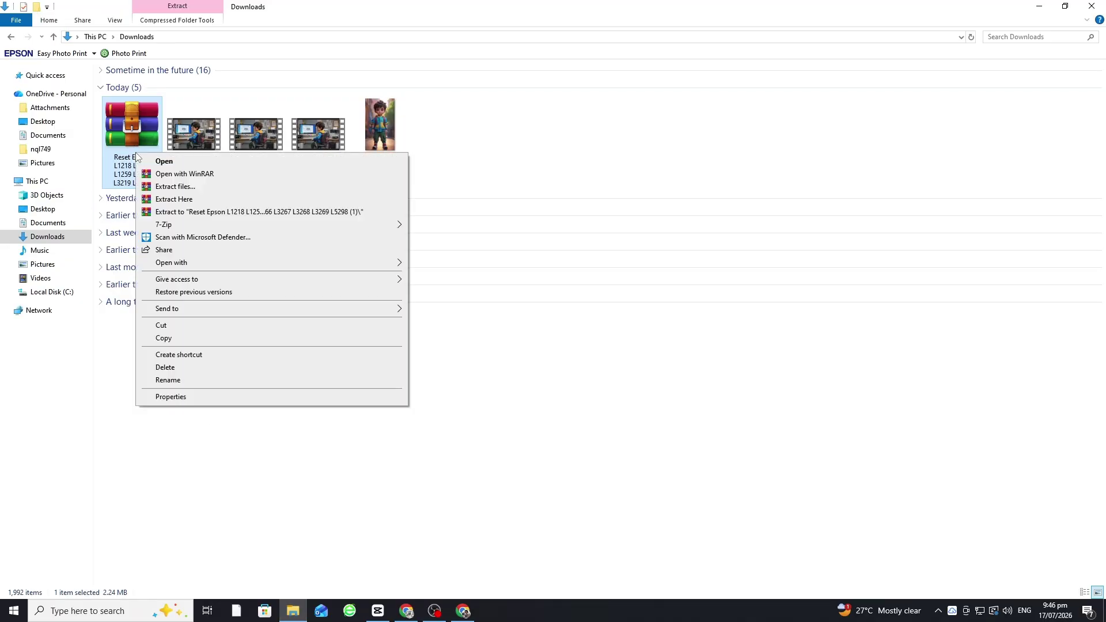
click(172, 163)
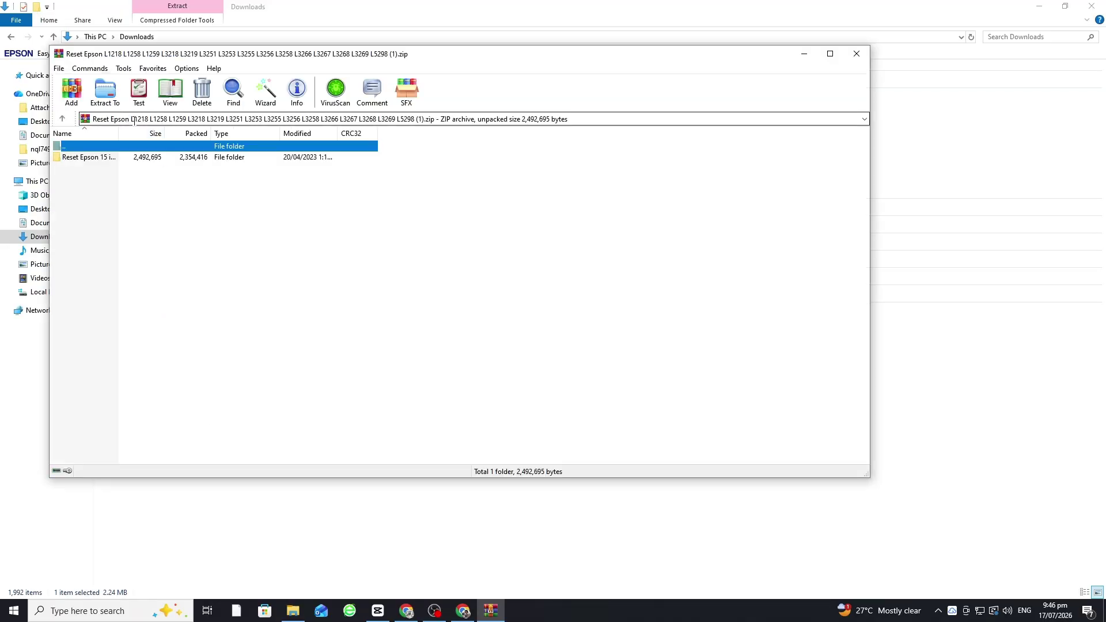
Extract the archive into the desktop folder NEW EPSON, entering the archive password, and close the WinRAR and Downloads windows.
click(112, 96)
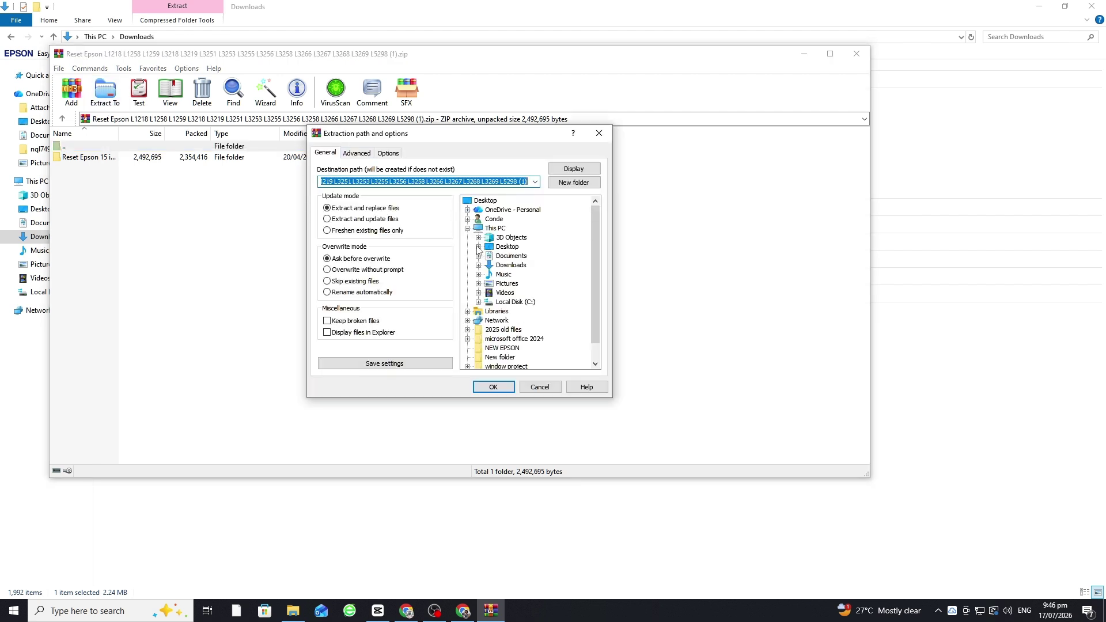
click(479, 247)
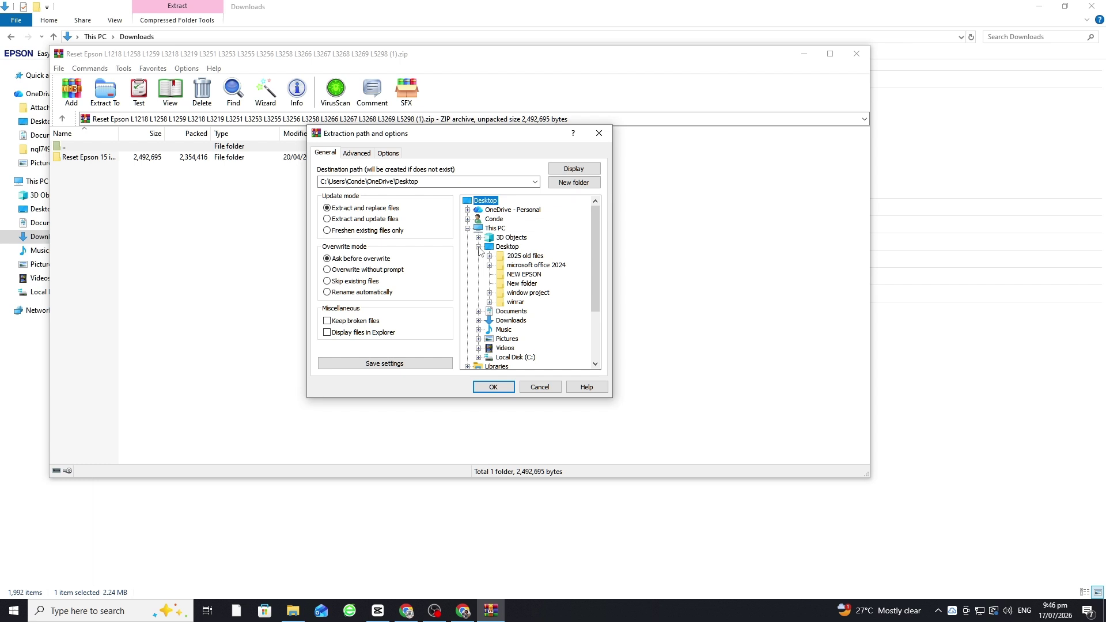
click(512, 275)
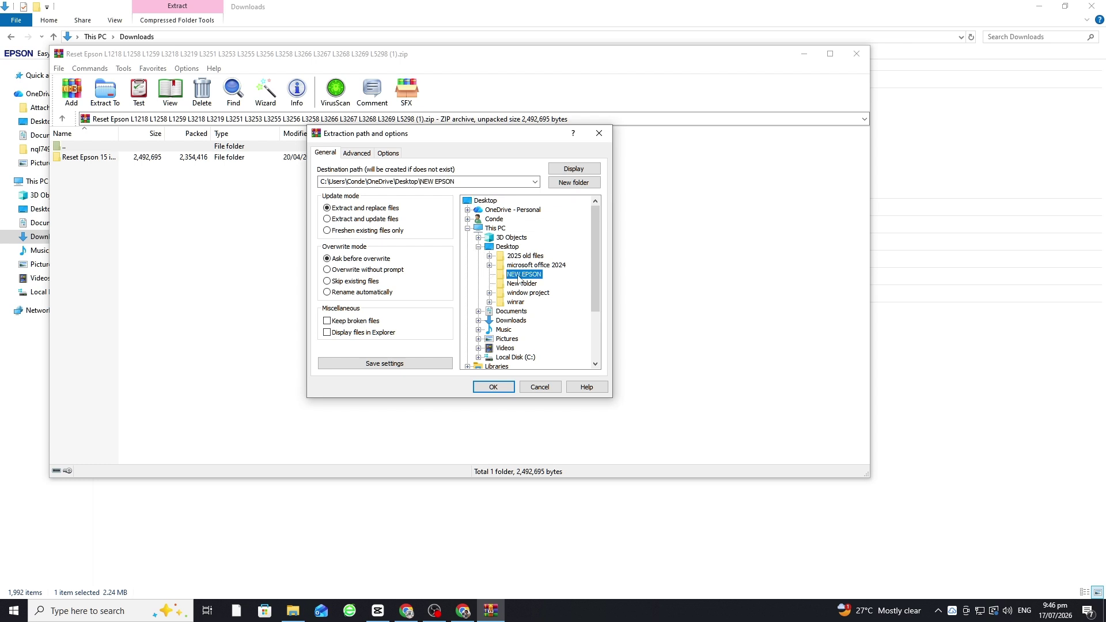
click(495, 387)
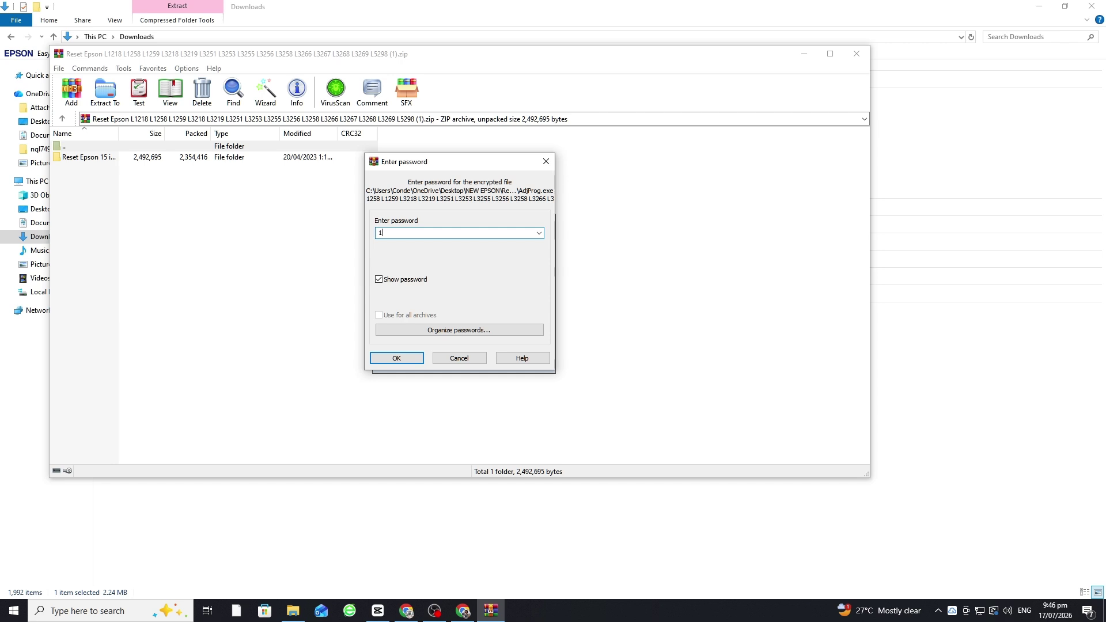
click(398, 358)
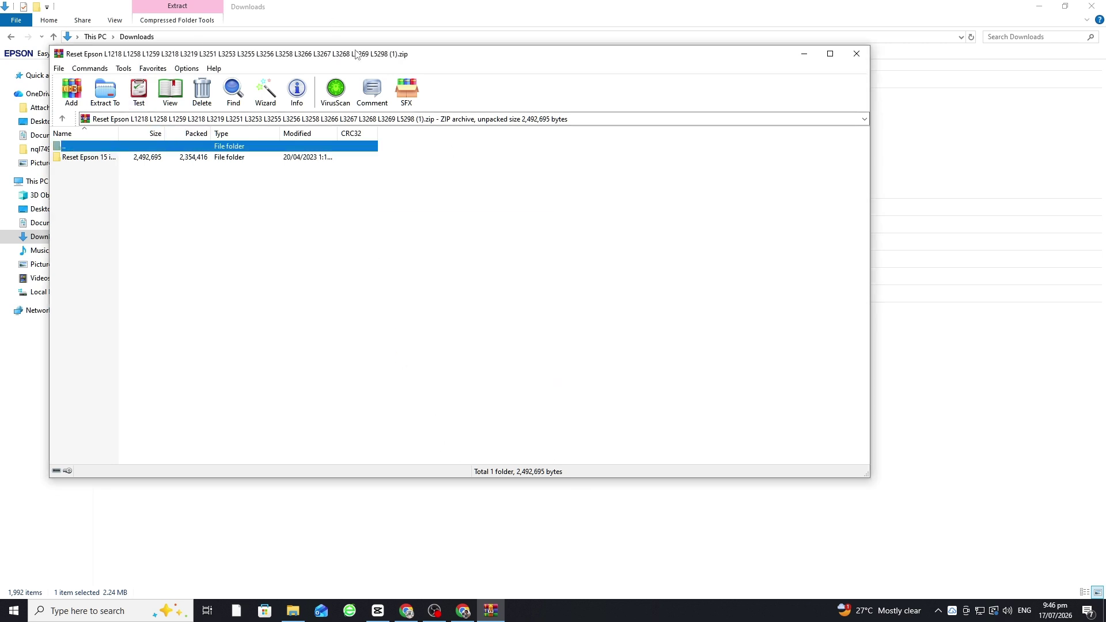
click(854, 55)
click(1092, 6)
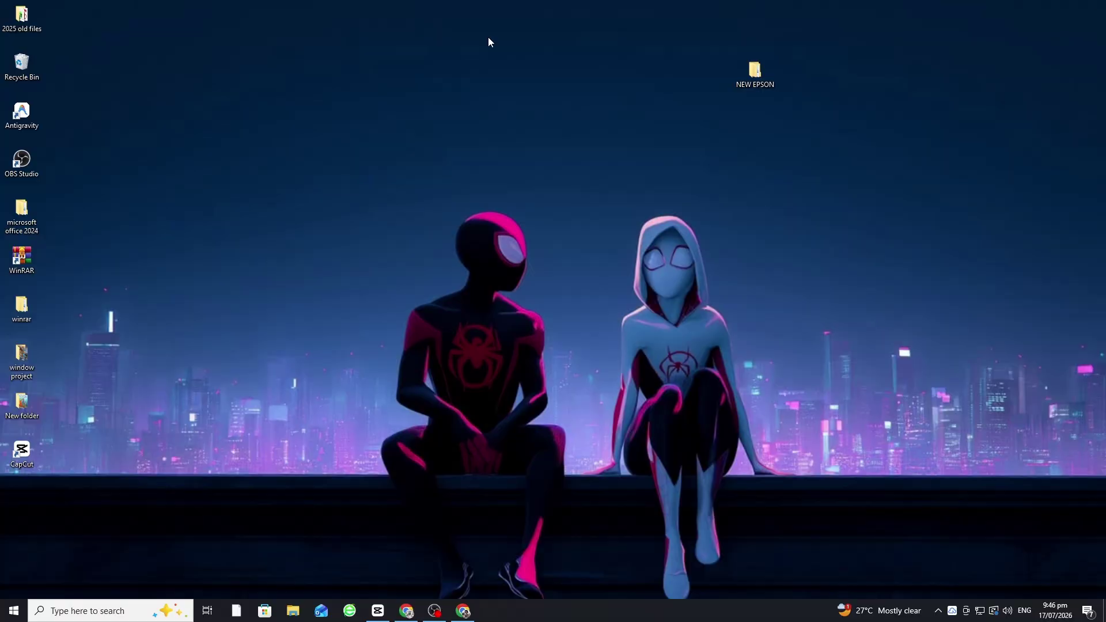
Refresh the desktop and open the Reset Epson 15 in 1 folder inside the NEW EPSON folder.
right_click(454, 88)
click(478, 121)
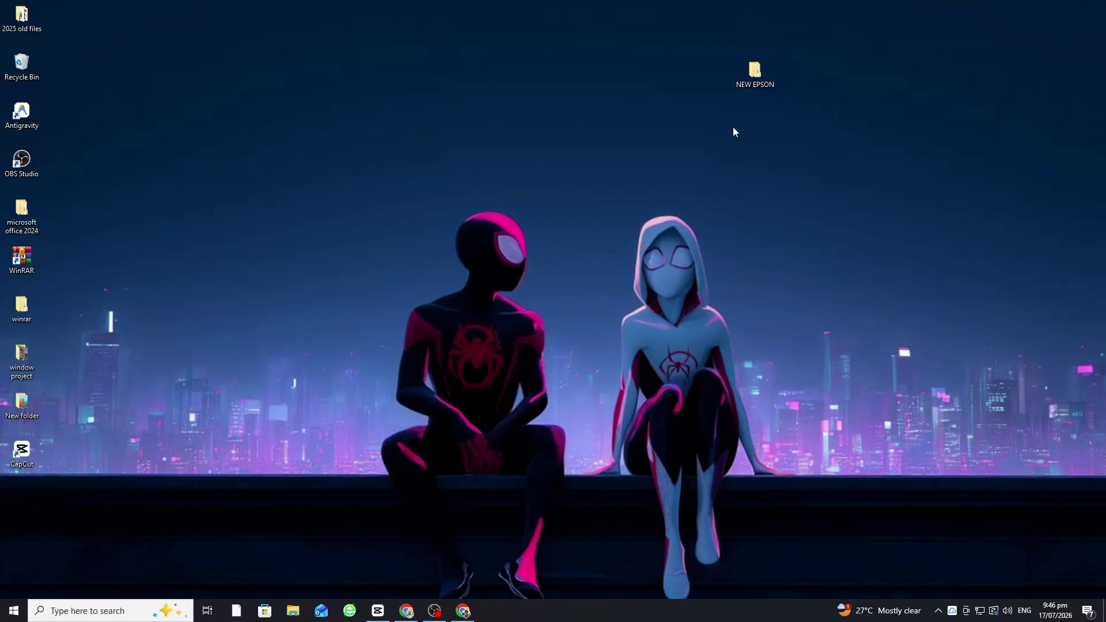
right_click(755, 86)
click(777, 92)
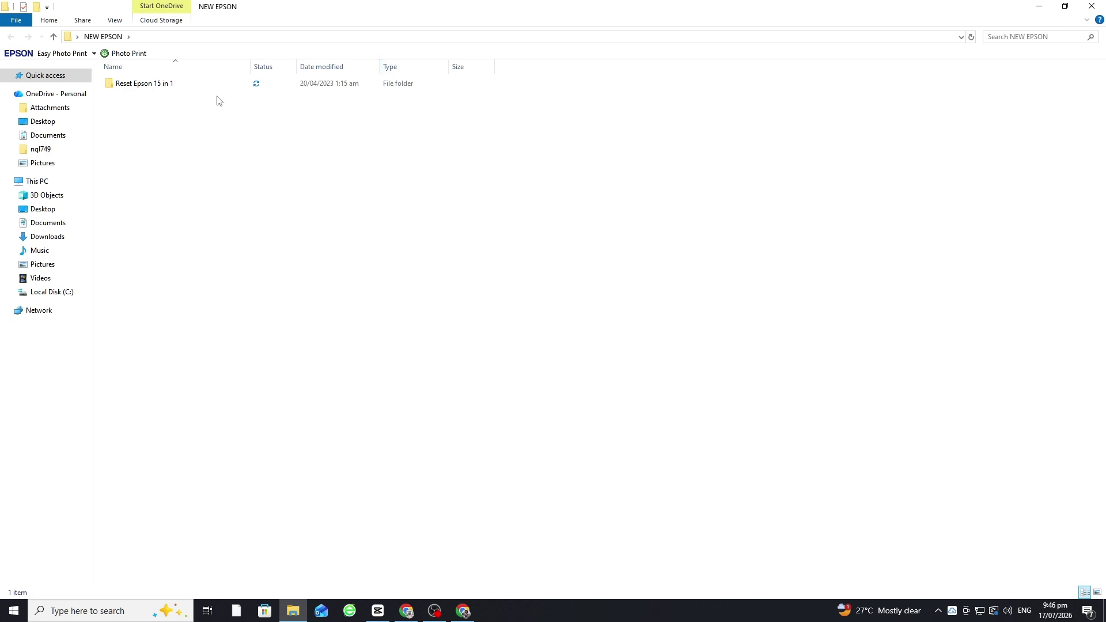
click(180, 87)
right_click(178, 85)
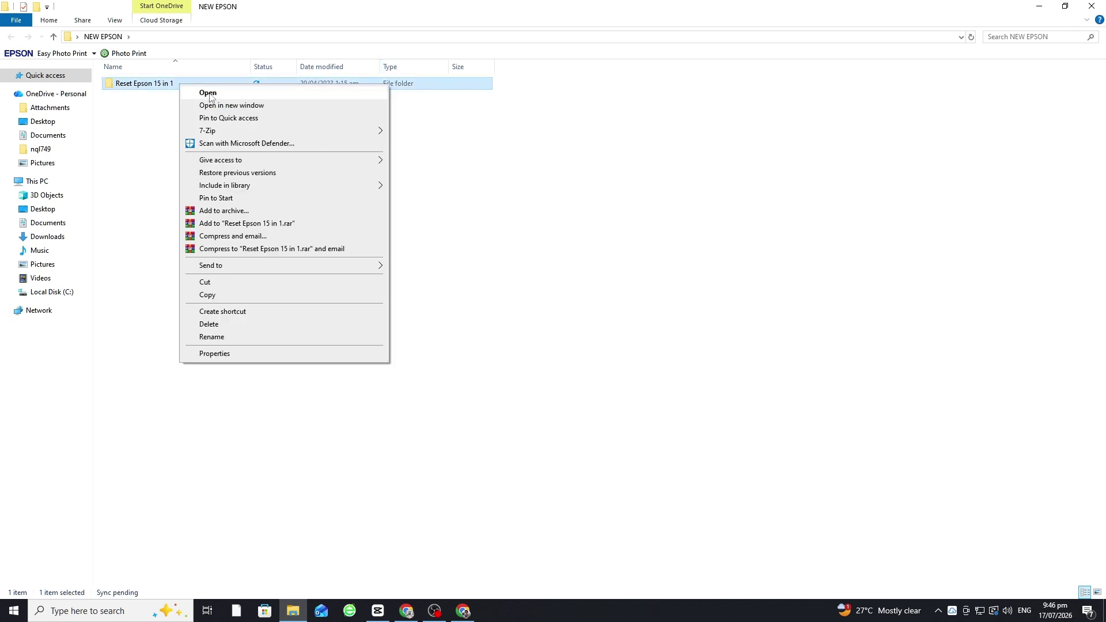
click(209, 93)
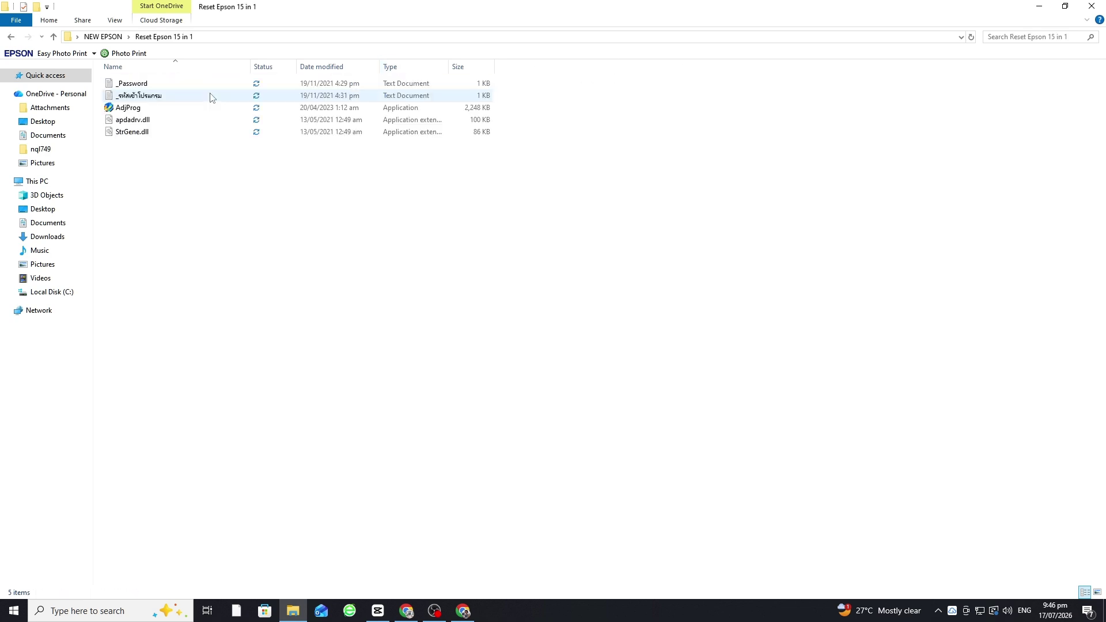
Launch the AdjProg application and allow it to run despite the Malicious file block.
click(136, 106)
right_click(136, 106)
click(153, 114)
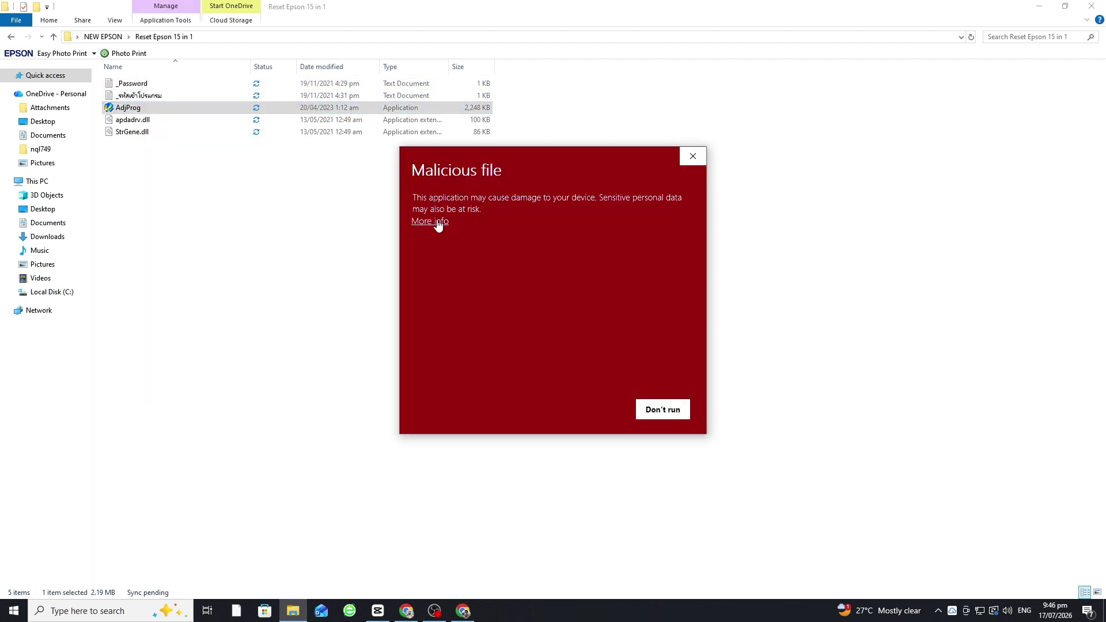
click(436, 222)
click(584, 256)
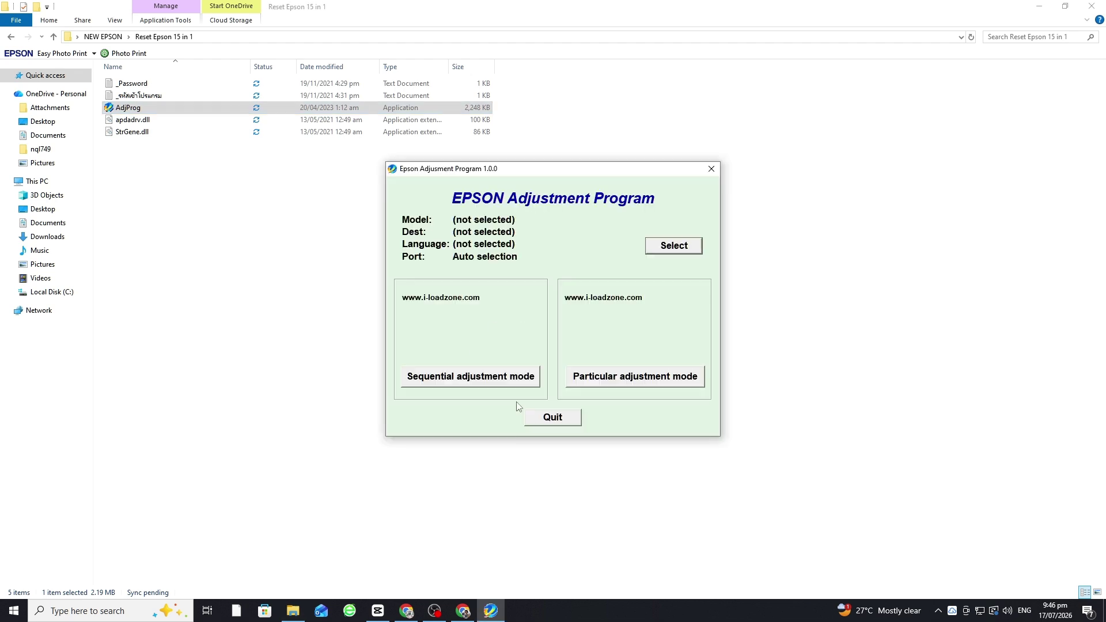
Set the adjustment program's printer model to L3218 and its port to USB001, and confirm the selection.
click(658, 251)
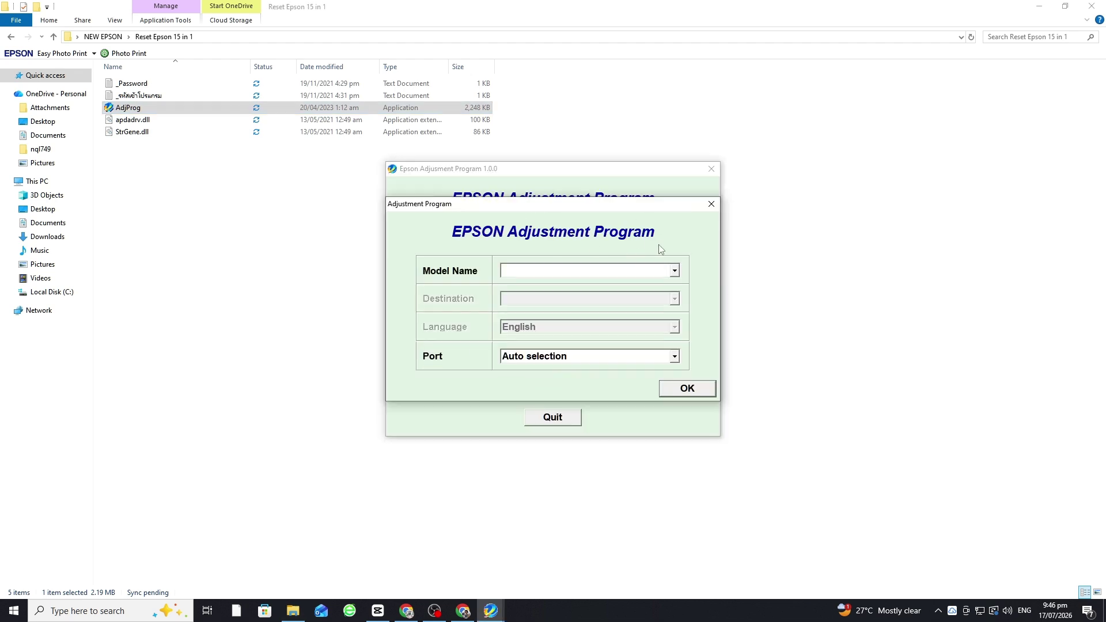
click(676, 272)
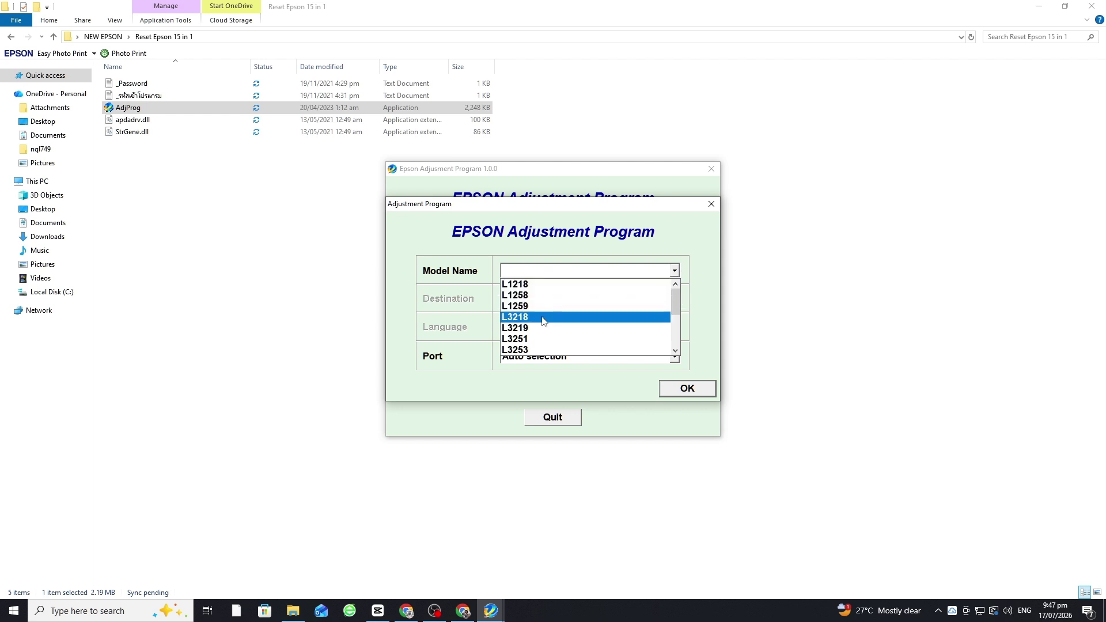
drag(671, 304, 685, 335)
click(680, 386)
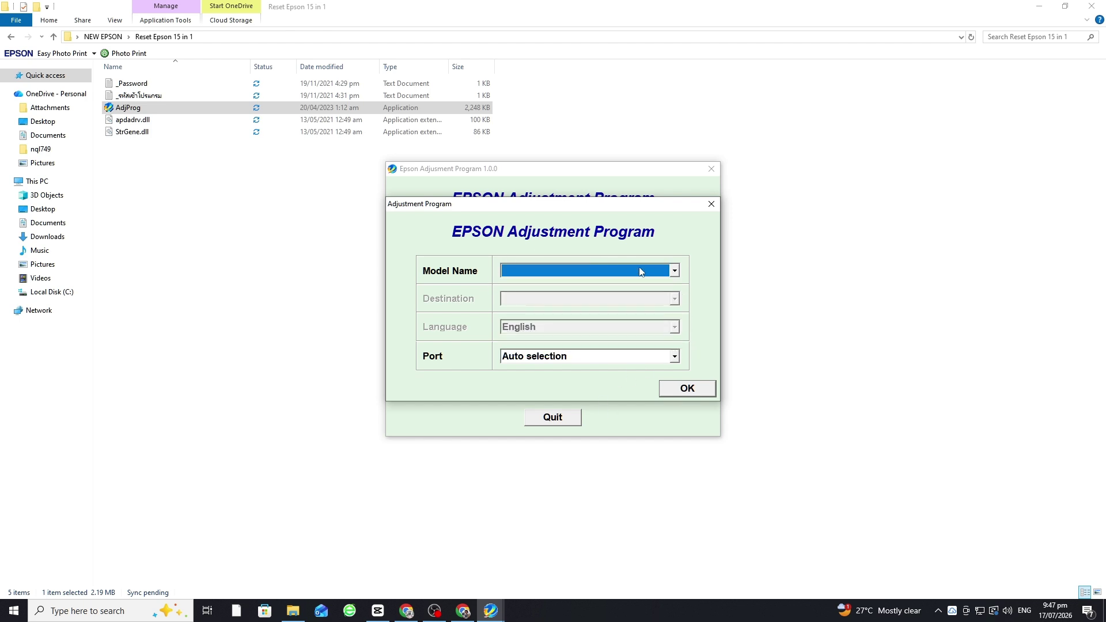
click(675, 272)
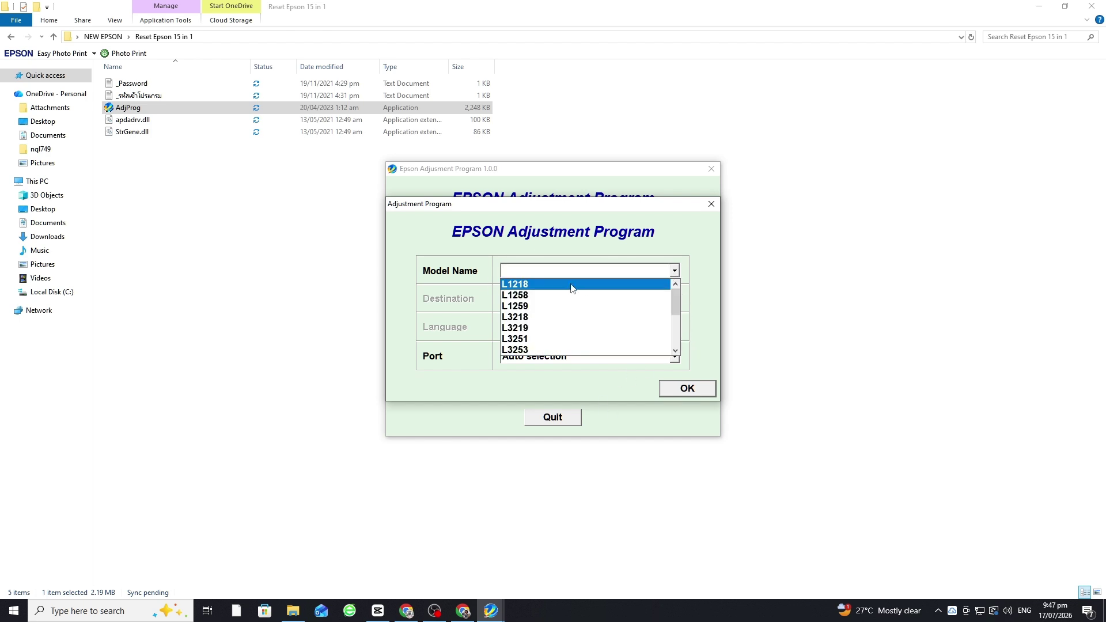
click(545, 317)
click(669, 360)
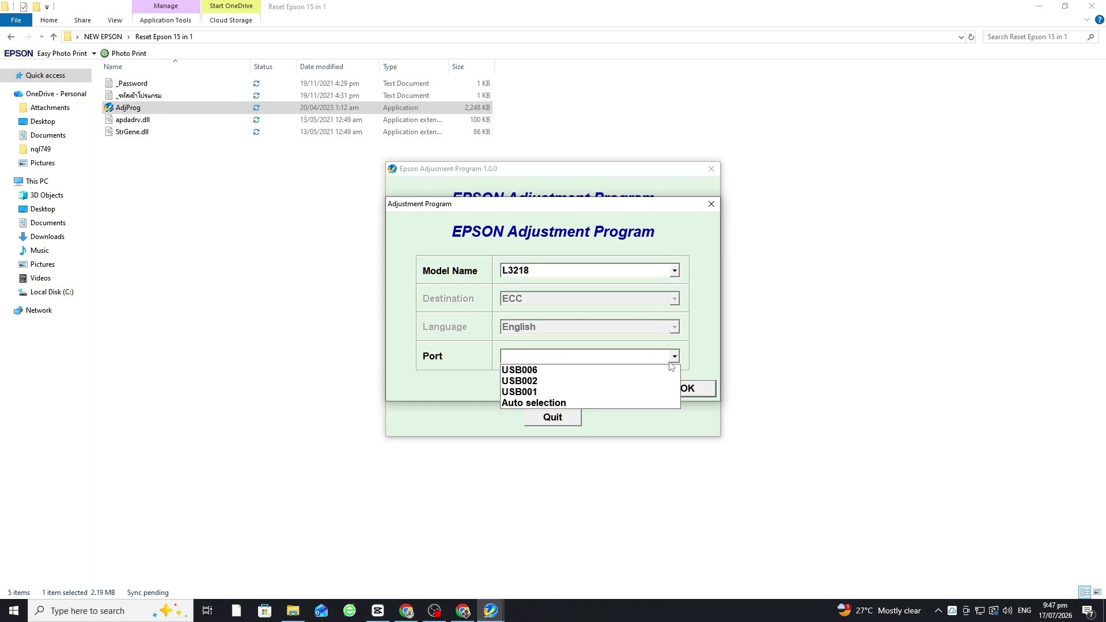
click(561, 392)
click(672, 393)
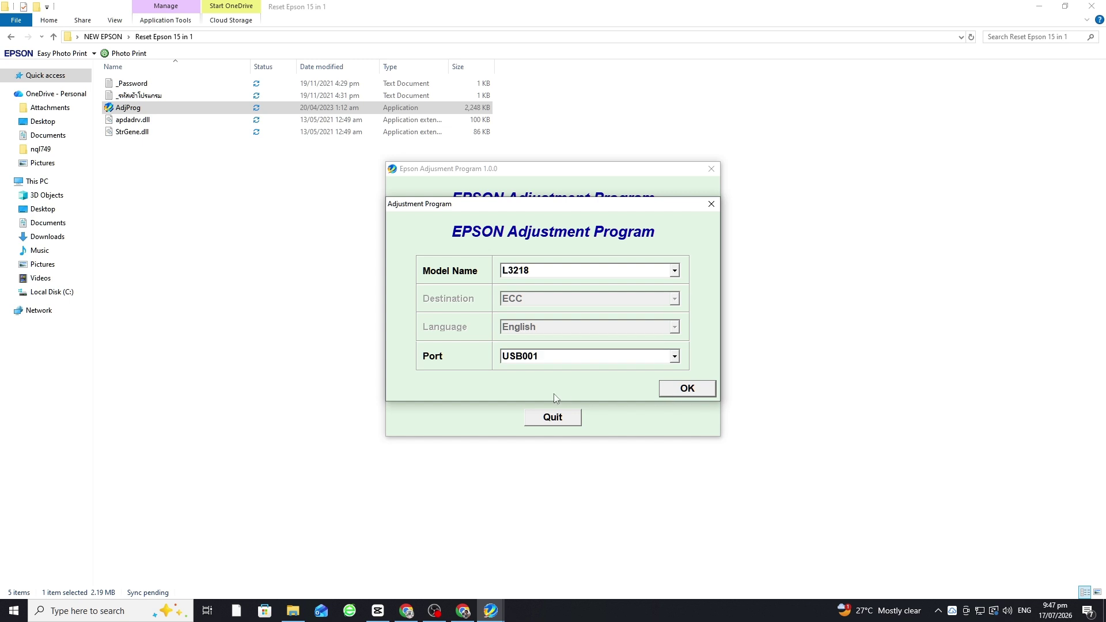
View the Waste ink pad counter maintenance item in Particular adjustment mode, and return to the adjustment program's main window.
click(631, 379)
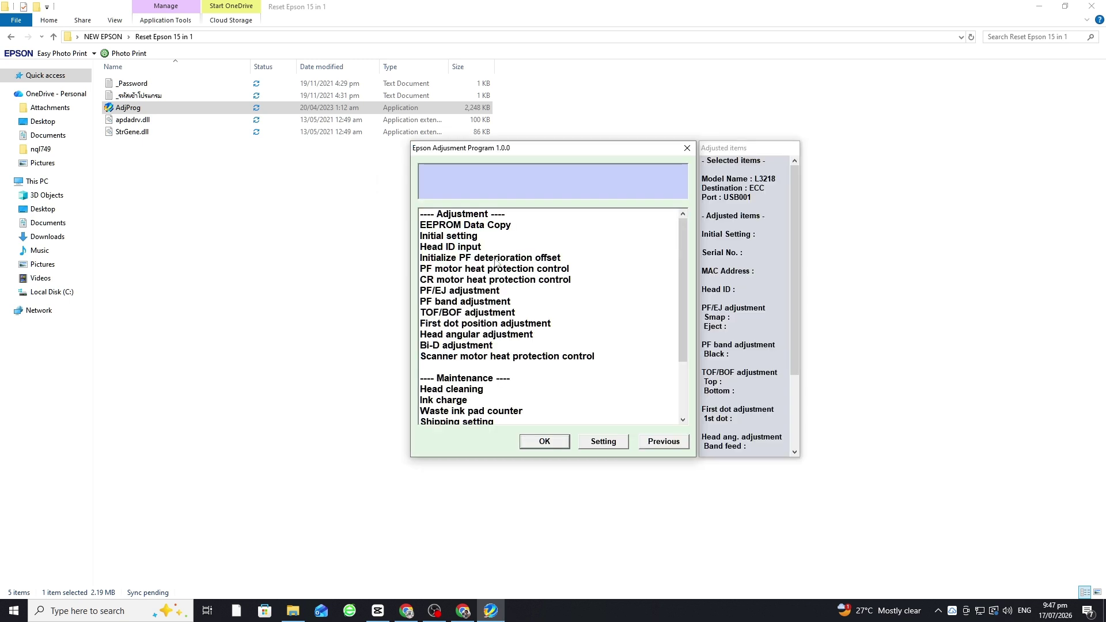
scroll(599, 334, down, 1)
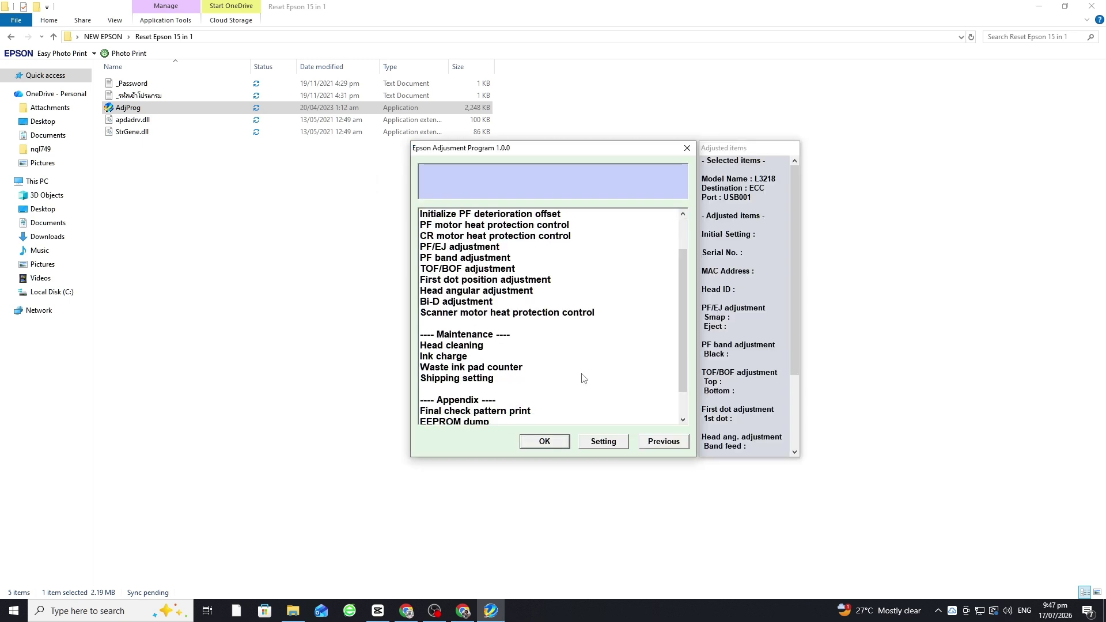
click(490, 369)
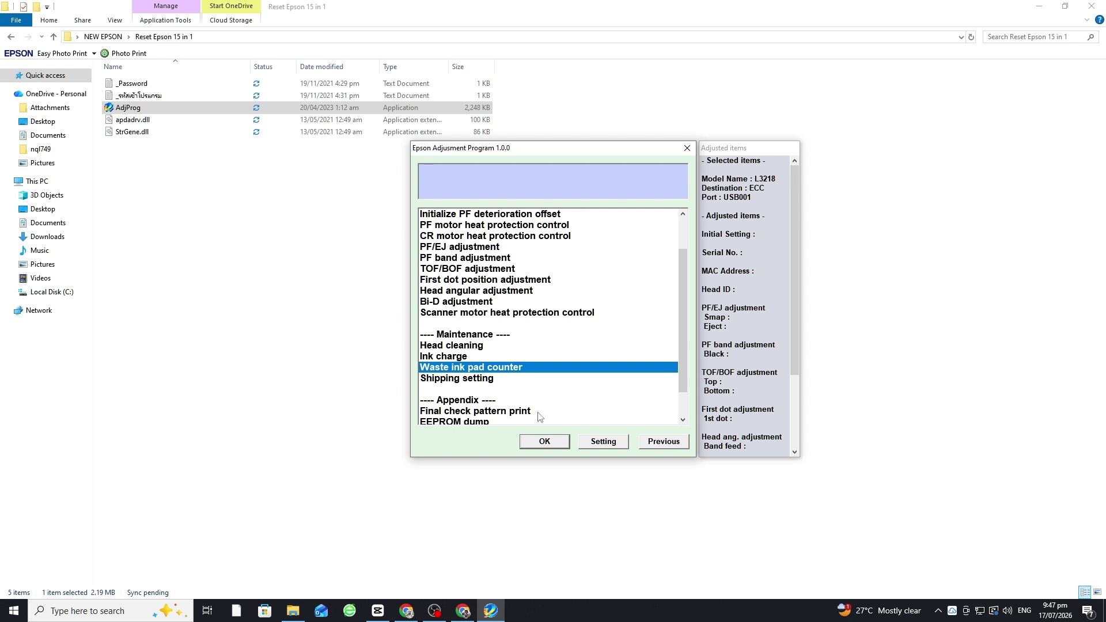
click(544, 442)
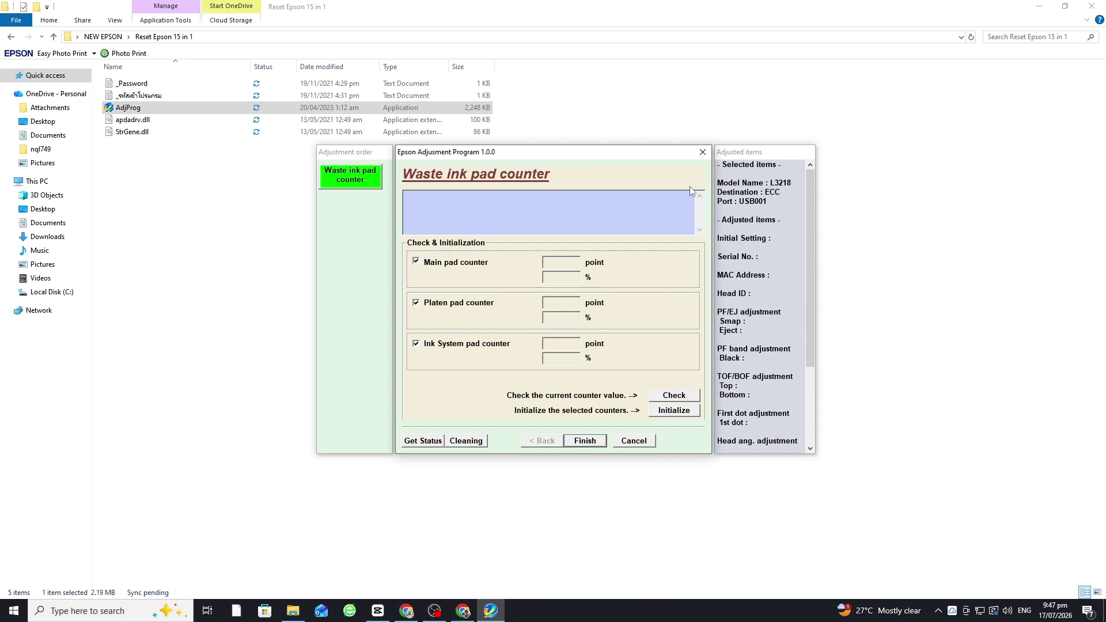
click(703, 152)
click(687, 153)
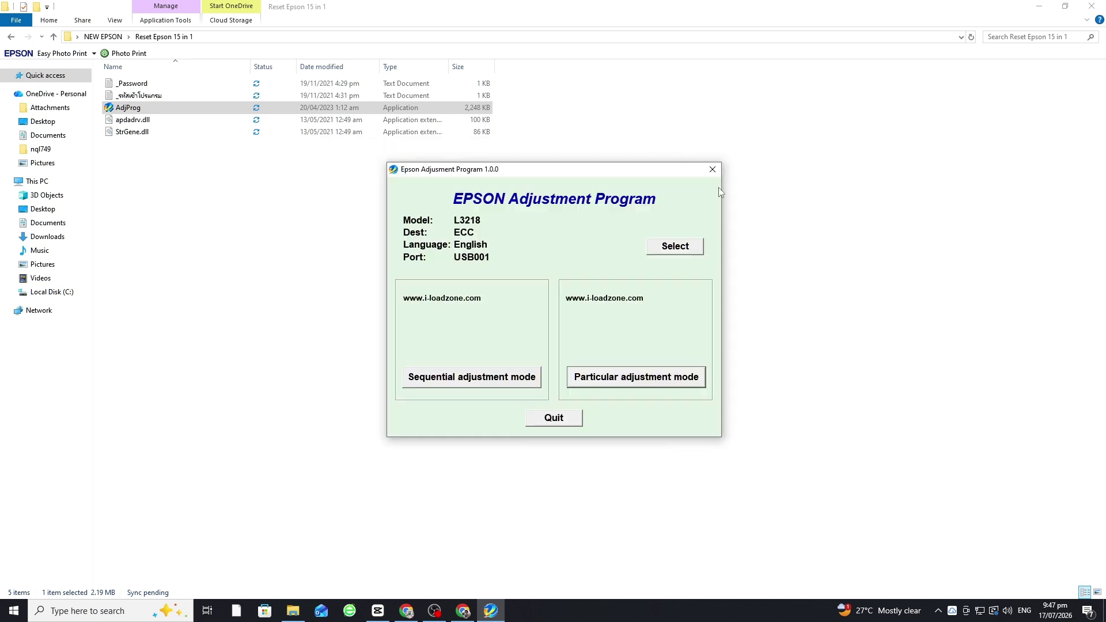